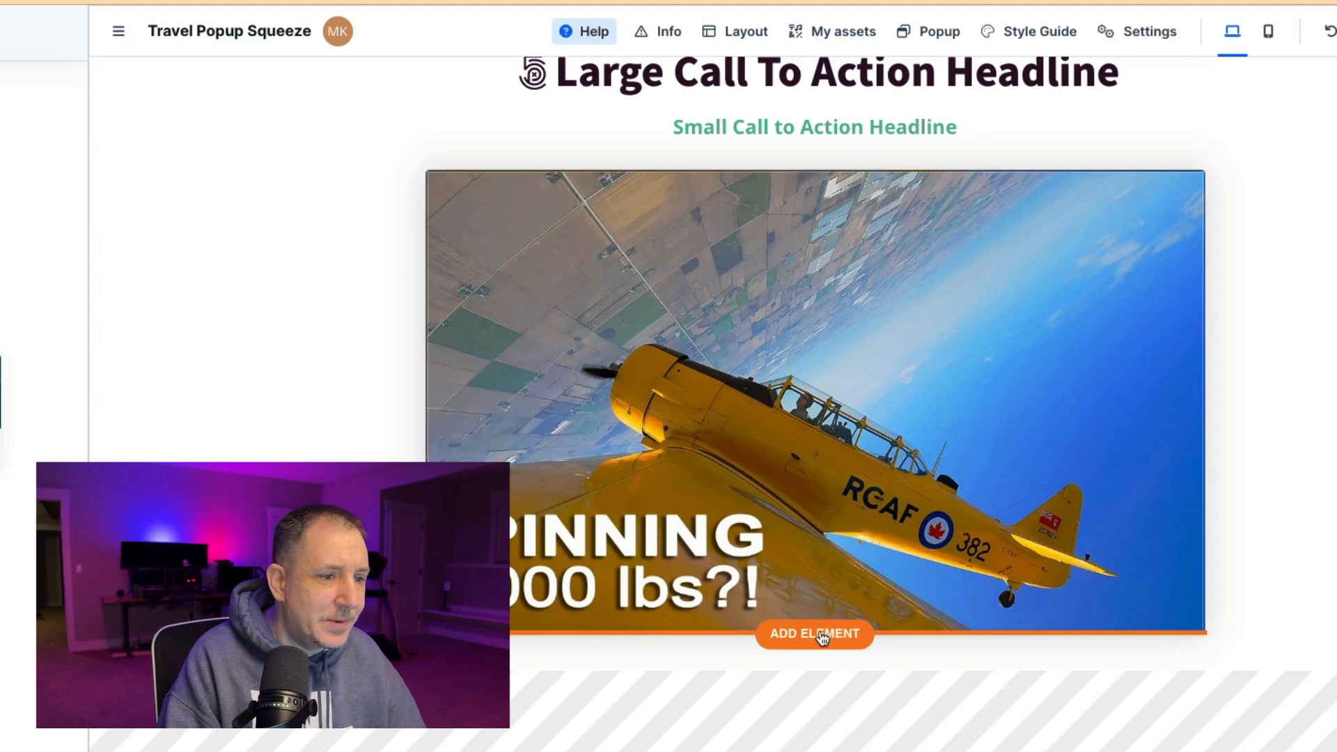
Search the elements for input and add an Input field directly below the airplane image
{"action": "left_click", "coordinate": [824, 631]}
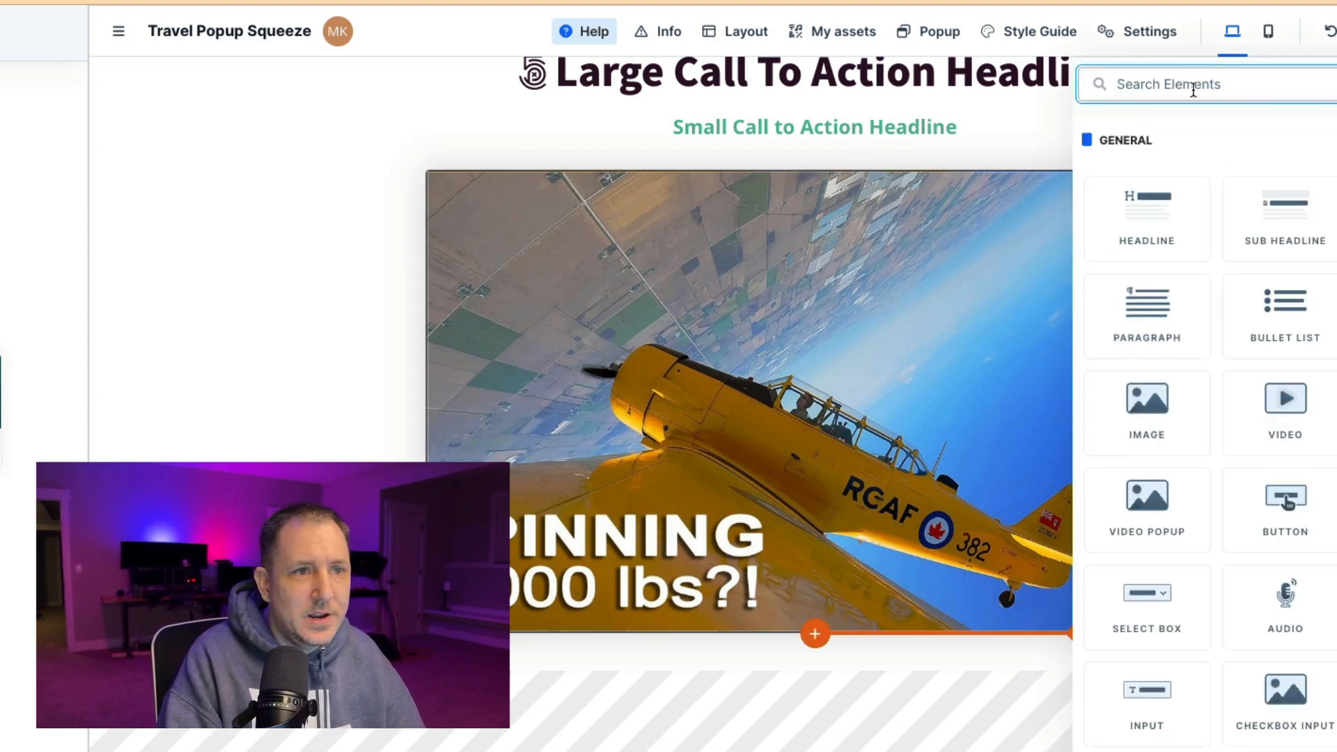
{"action": "type", "text": "input field"}
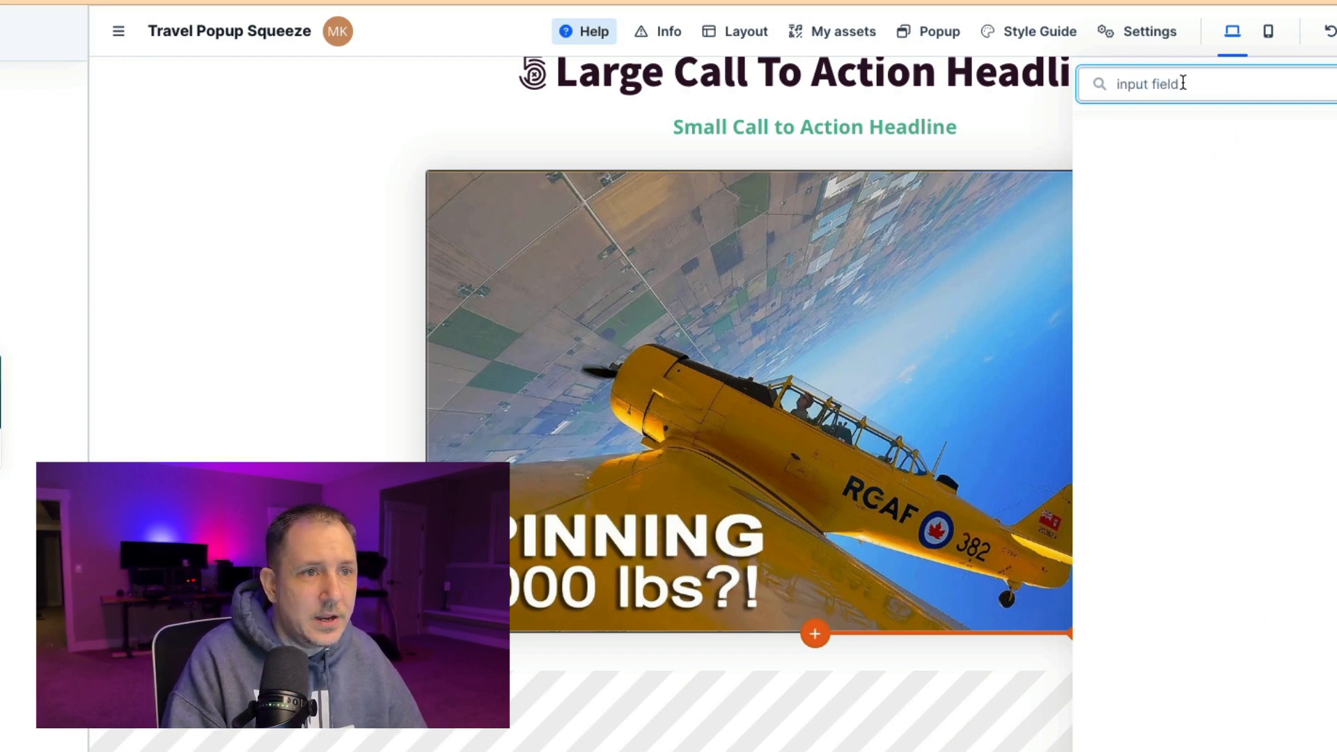
{"action": "key", "text": "BackSpace"}
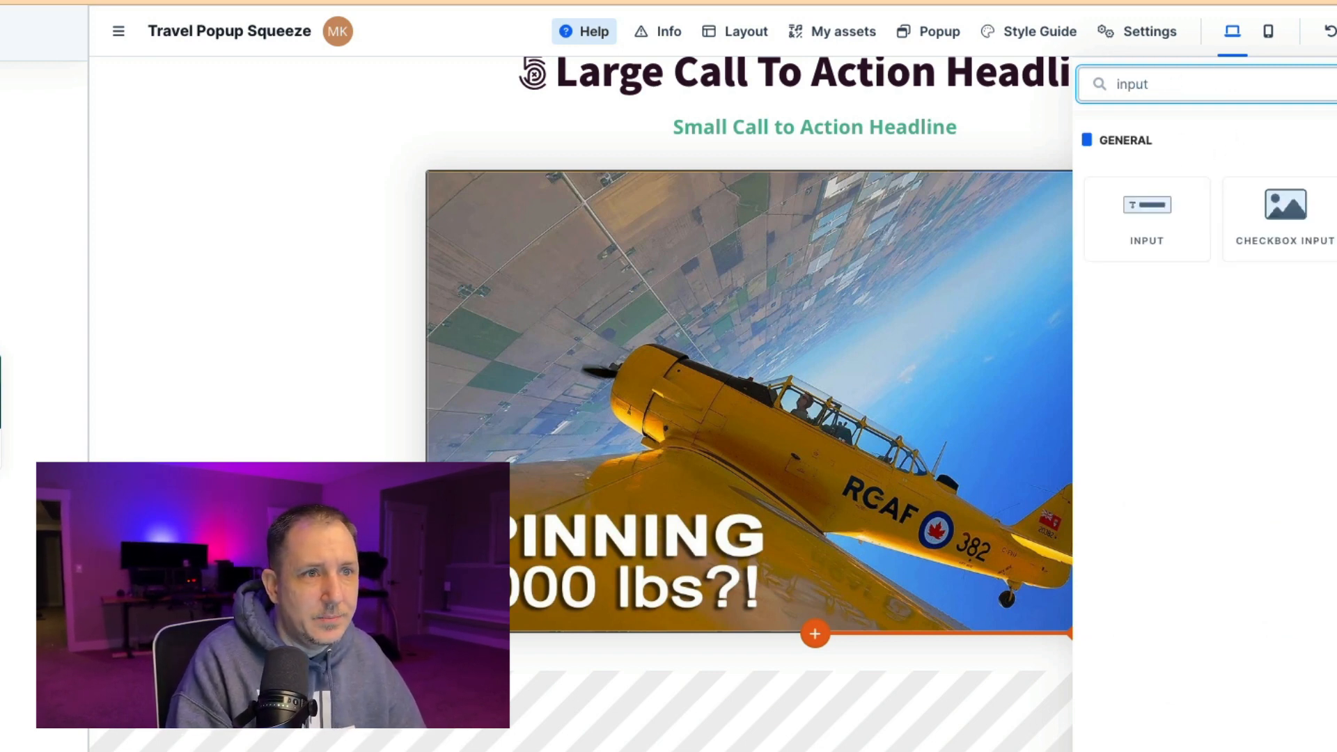
{"action": "left_click", "coordinate": [1150, 207]}
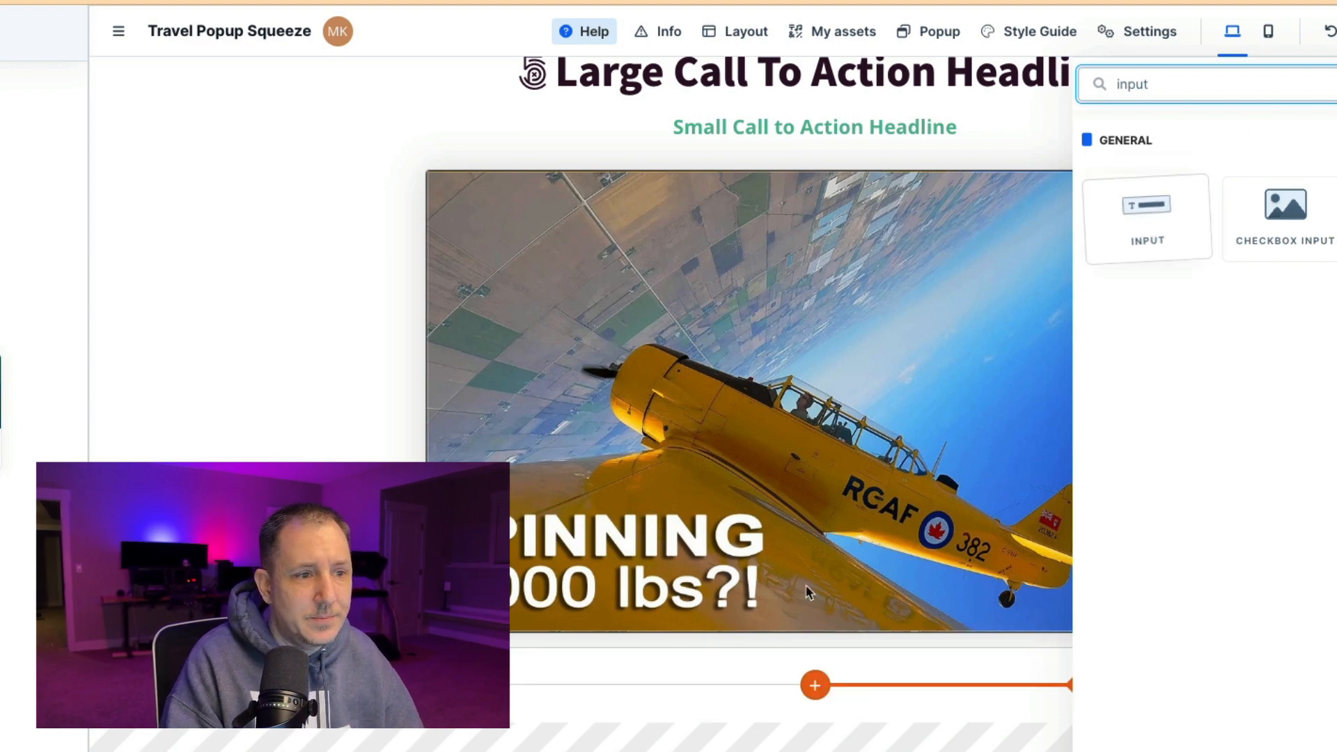
{"action": "left_click", "coordinate": [603, 659]}
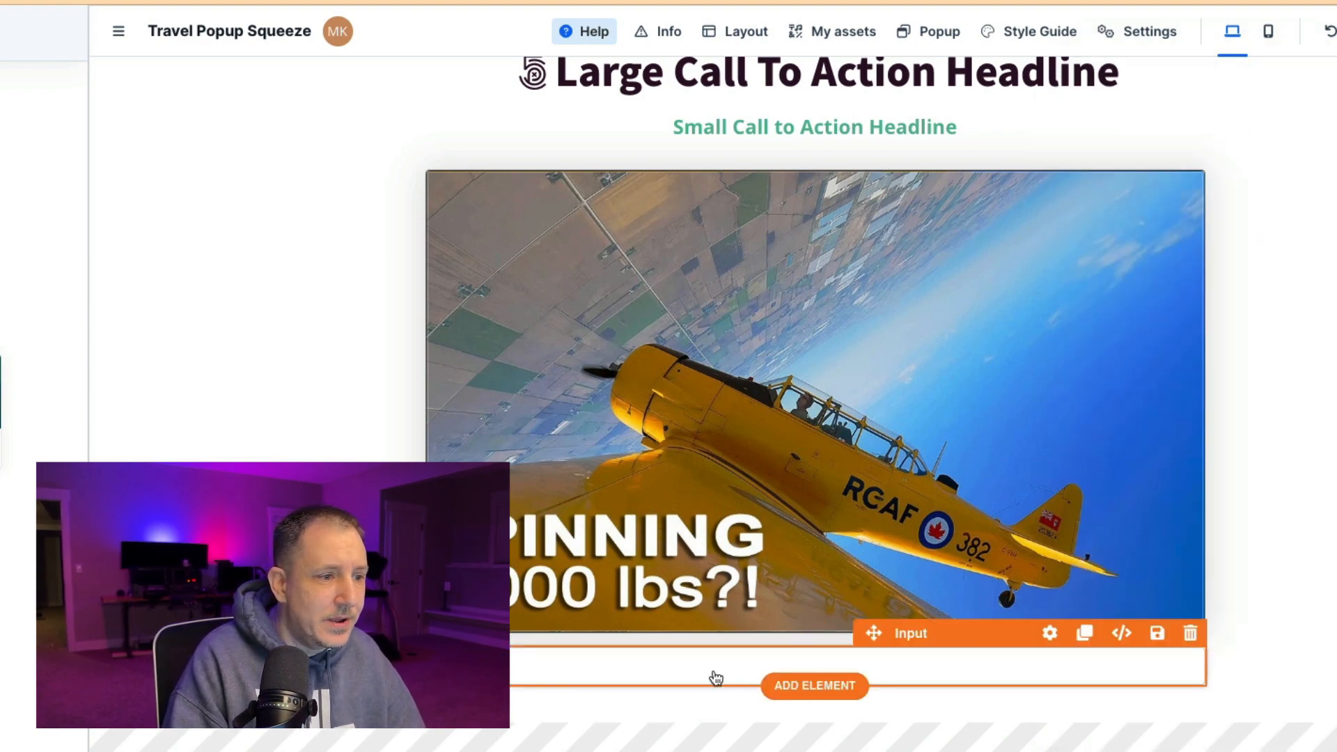
Open the new input field's settings and review its type, required, label, border and corner options
{"action": "left_click", "coordinate": [716, 674]}
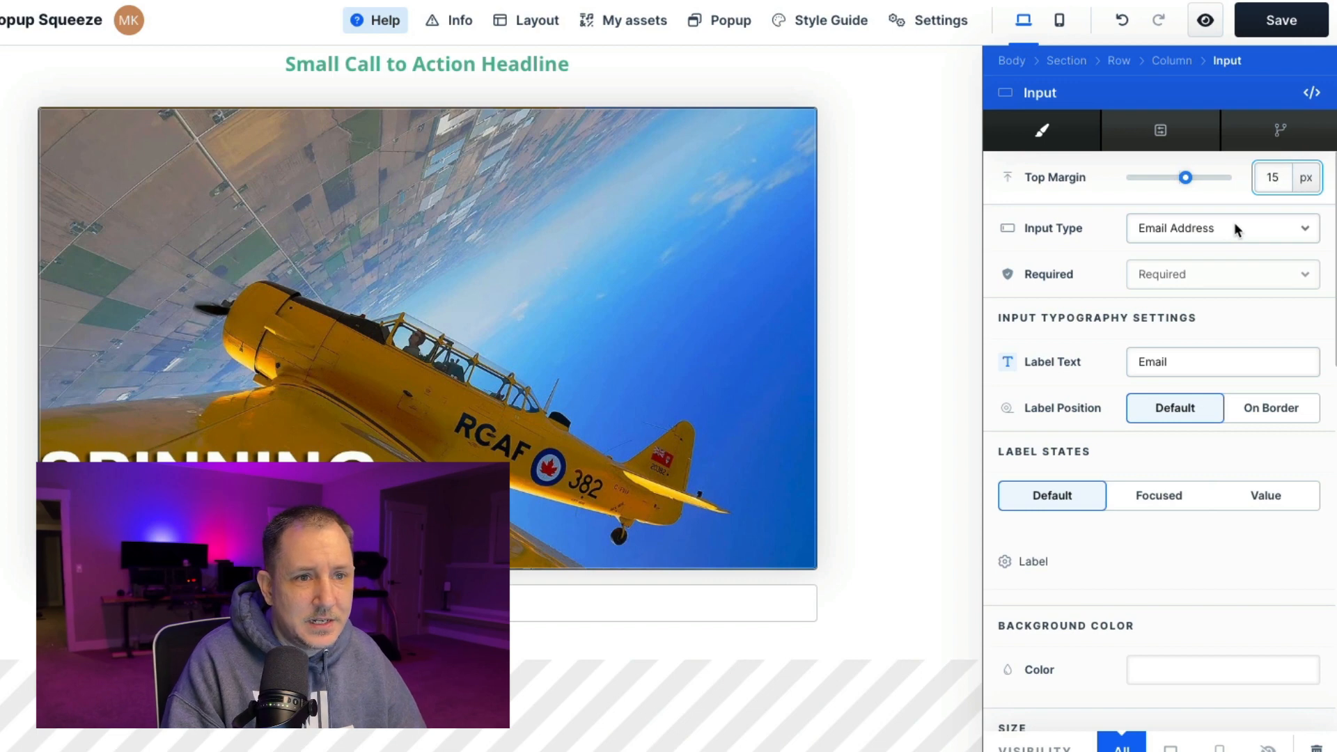
{"action": "left_click", "coordinate": [1223, 272]}
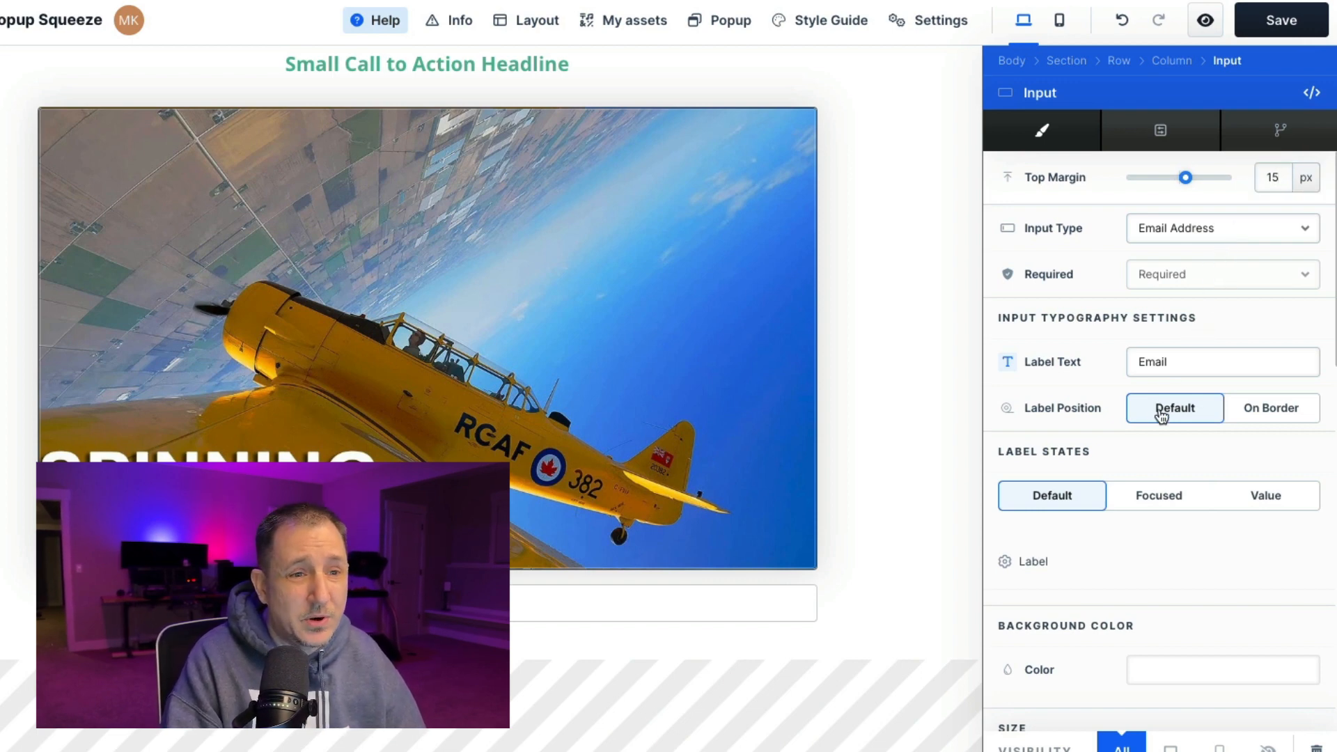
{"action": "scroll", "coordinate": [1223, 454], "scroll_direction": "down", "scroll_amount": 1}
{"action": "scroll", "coordinate": [1223, 454], "scroll_direction": "down", "scroll_amount": 15}
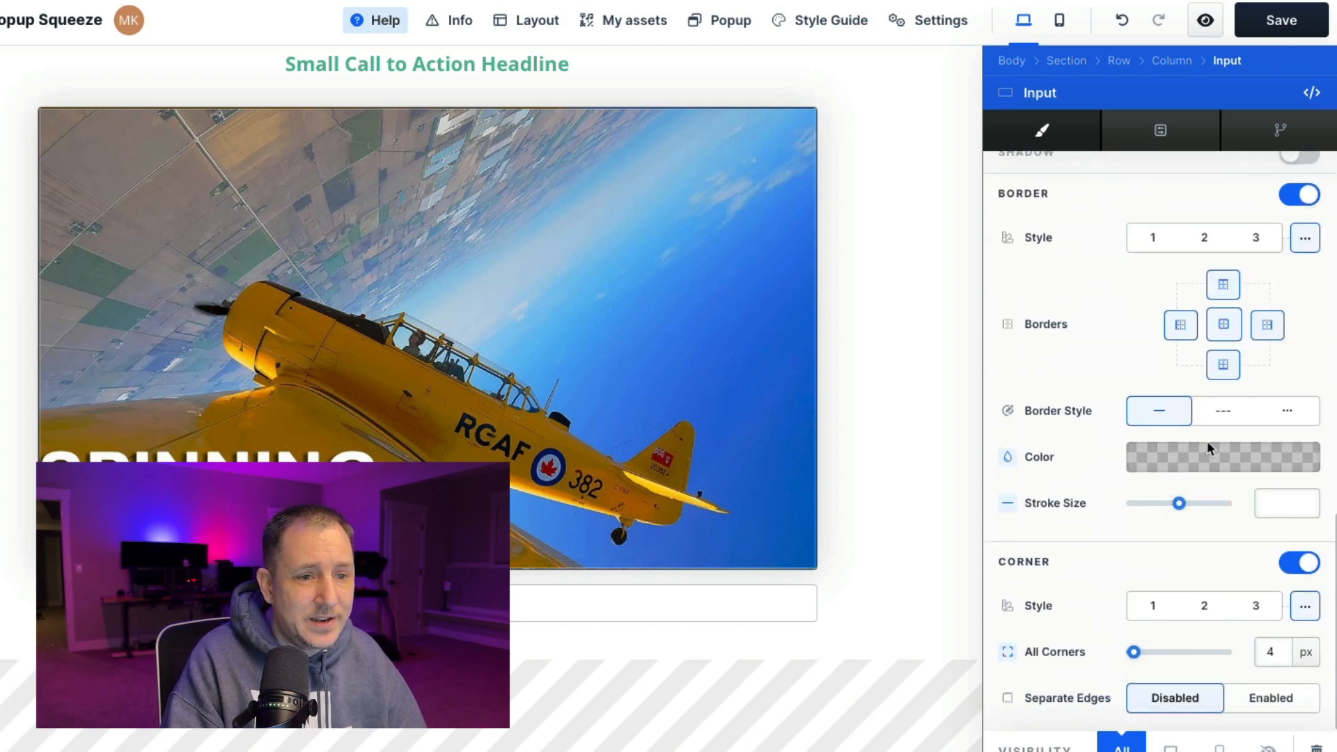
{"action": "left_click", "coordinate": [487, 676]}
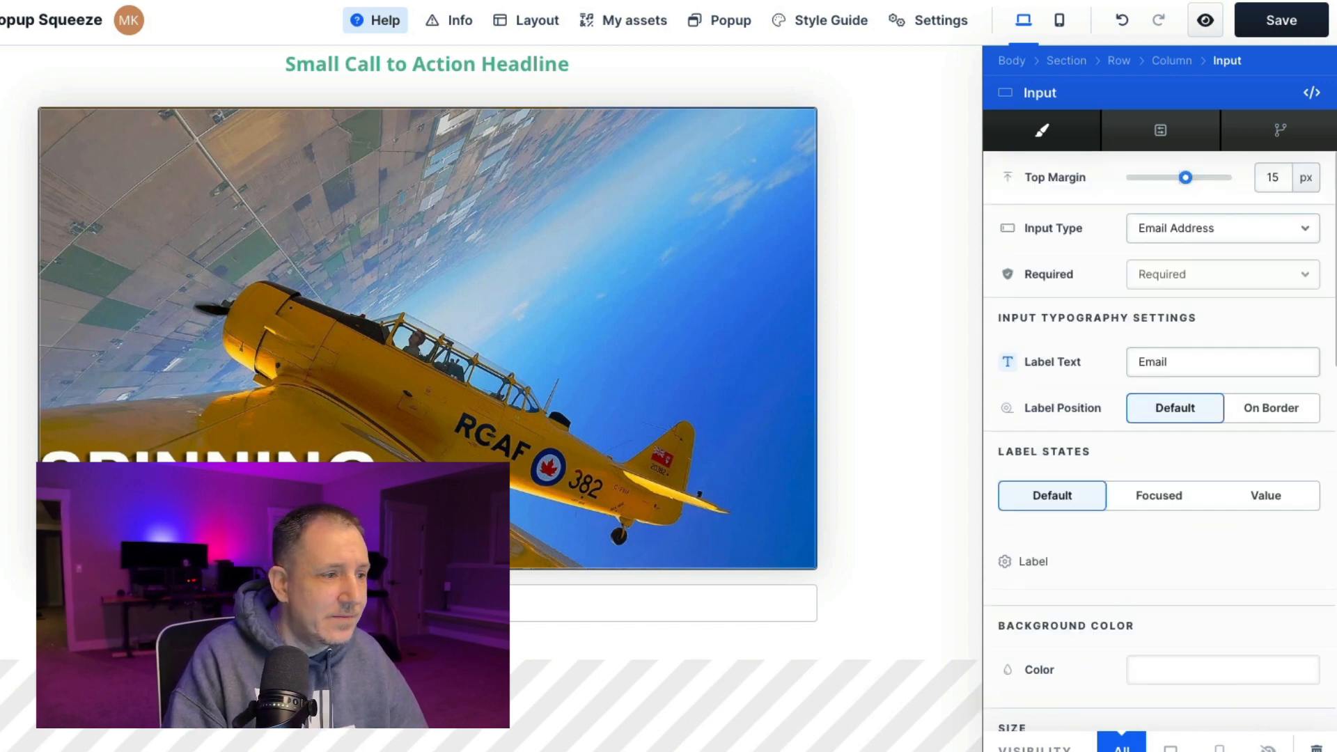
Add a Button element below the input field and open its settings
{"action": "mouse_move", "coordinate": [724, 611]}
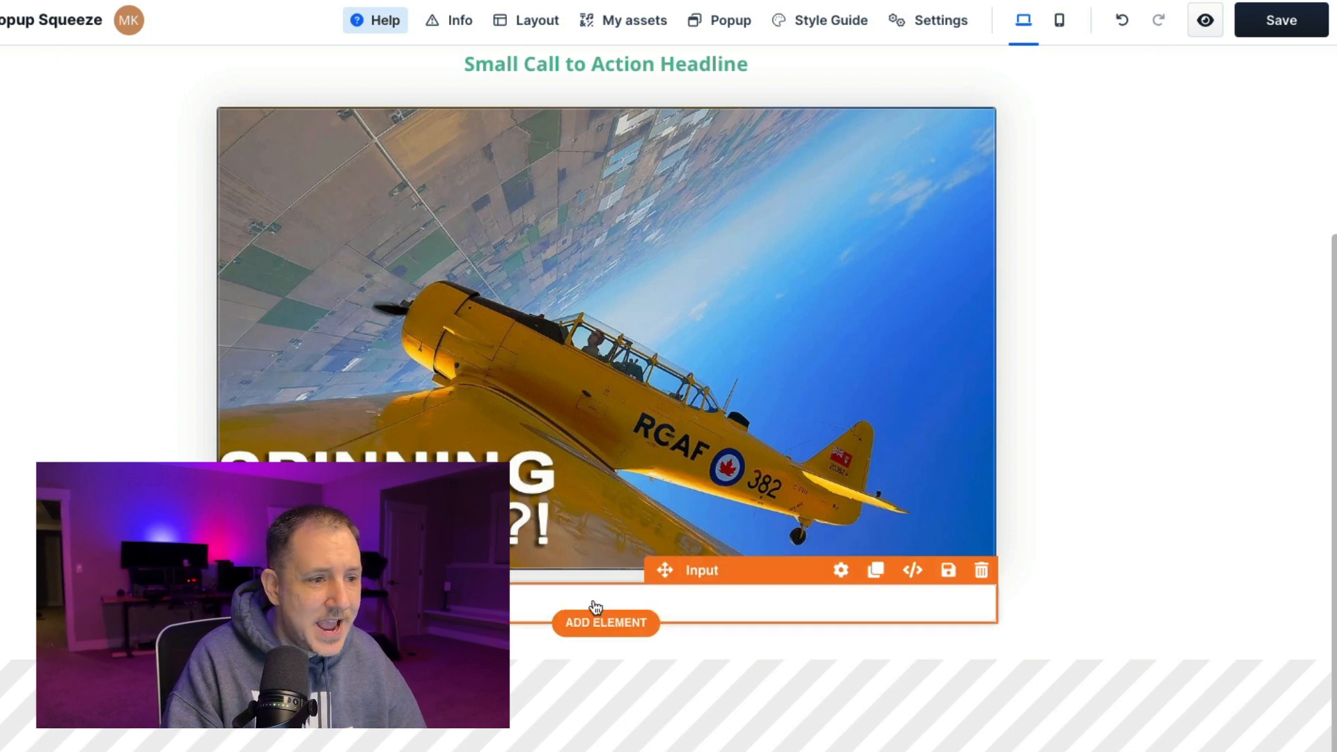
{"action": "left_click", "coordinate": [605, 624]}
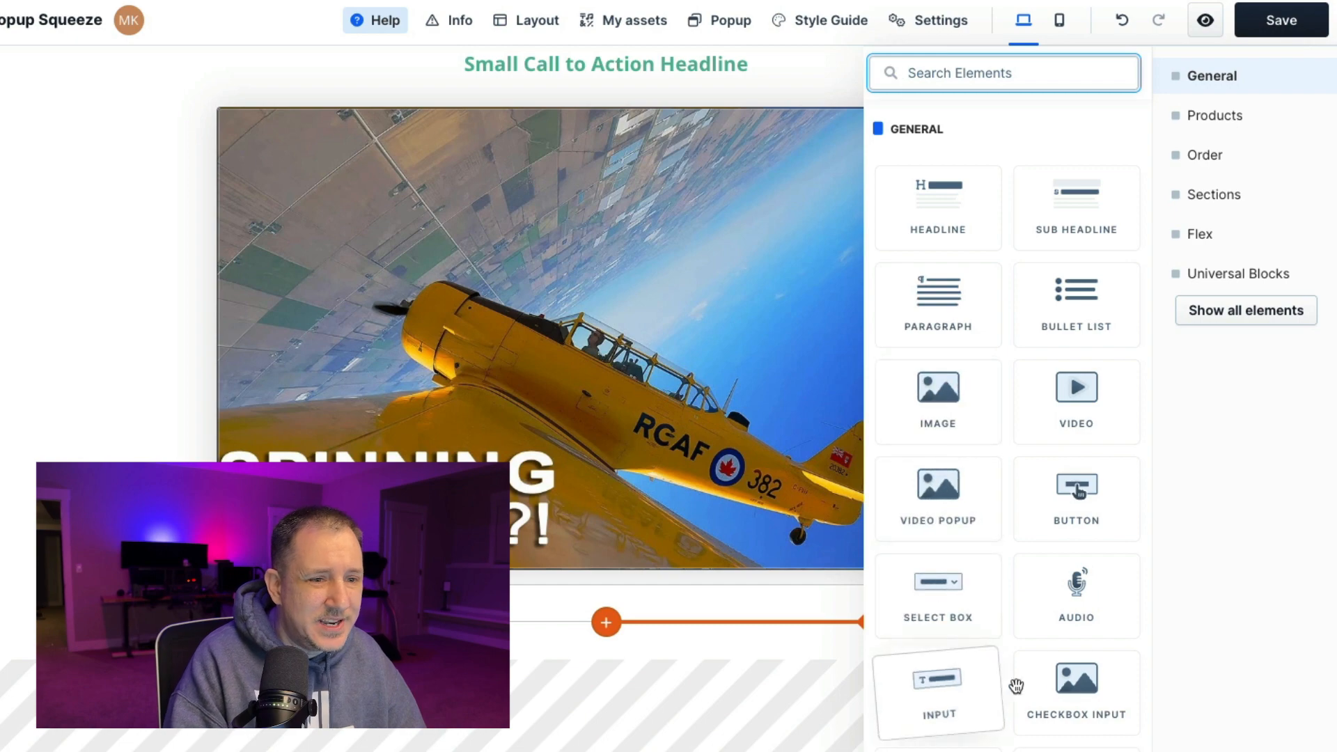
{"action": "left_click", "coordinate": [1065, 500]}
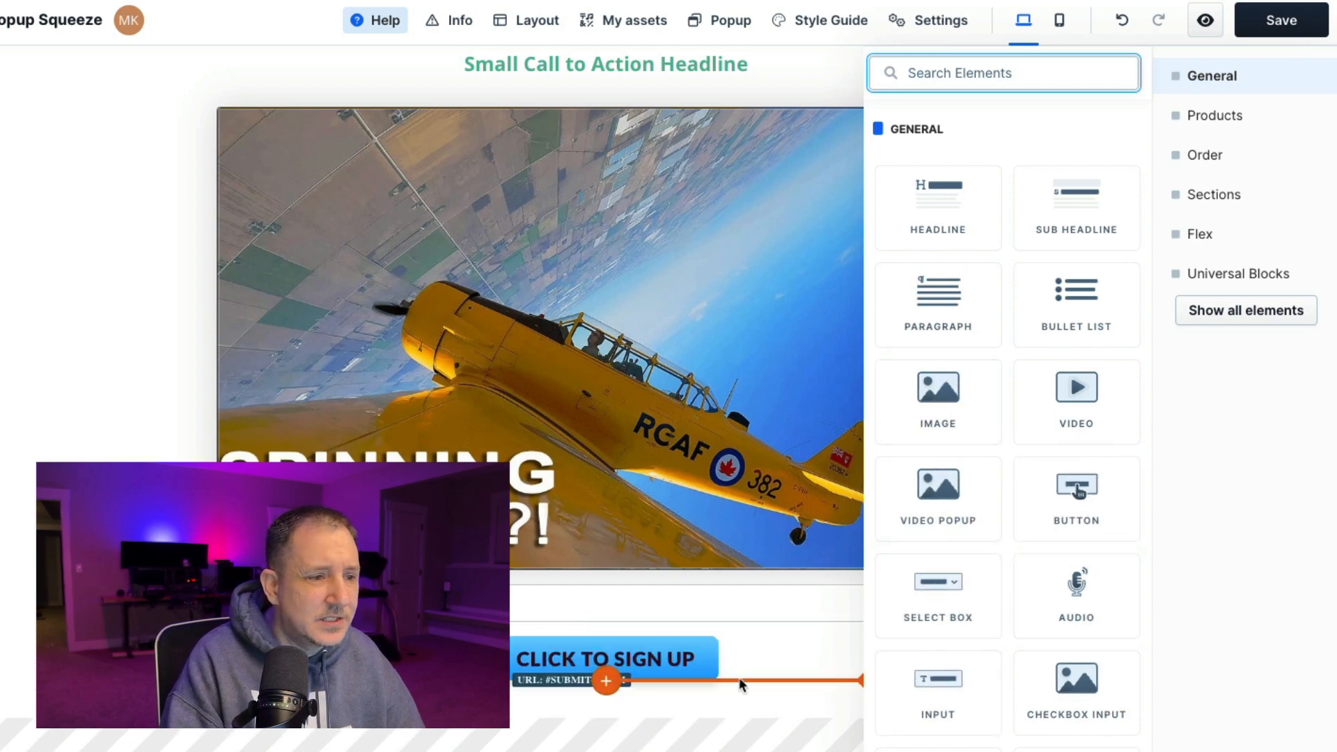
{"action": "left_click", "coordinate": [658, 655]}
{"action": "left_click", "coordinate": [680, 659]}
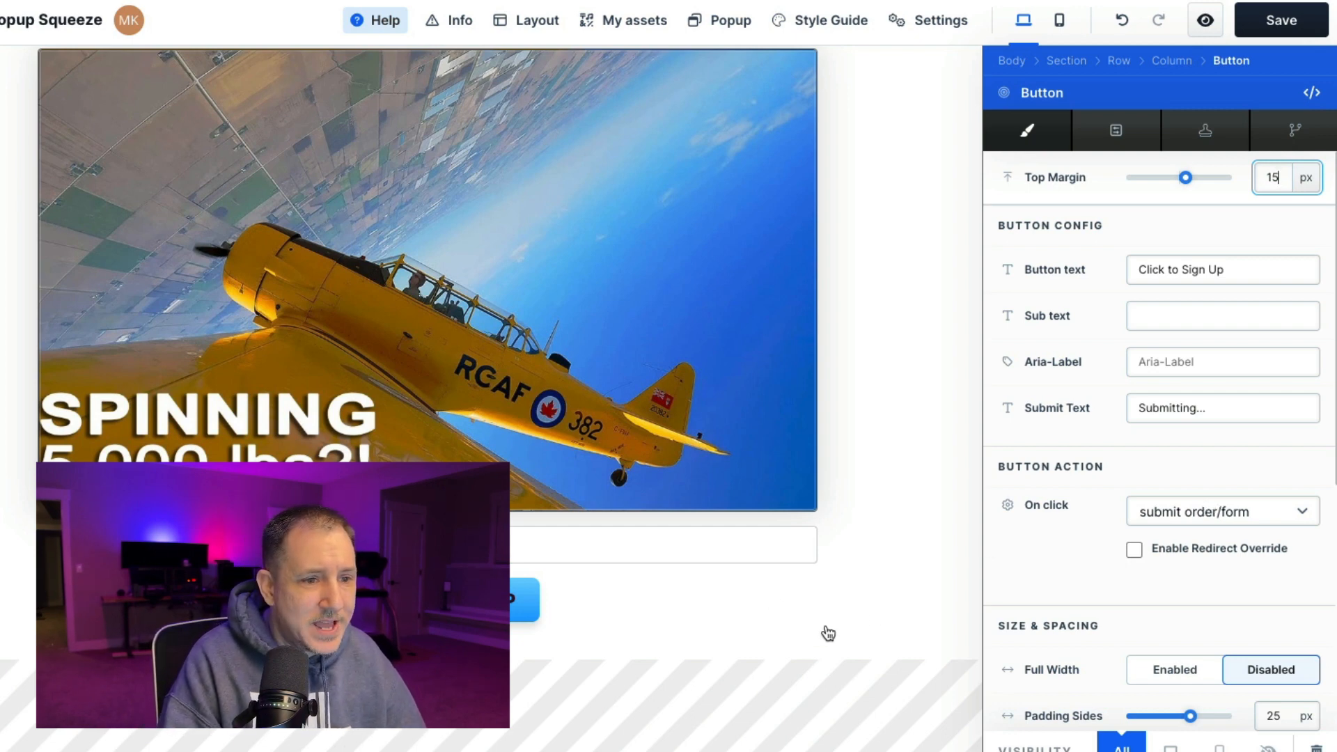
Try button styles 2 and 3, keep style 3, and align the sign-up button to the left
{"action": "scroll", "coordinate": [1246, 373], "scroll_direction": "down", "scroll_amount": 5}
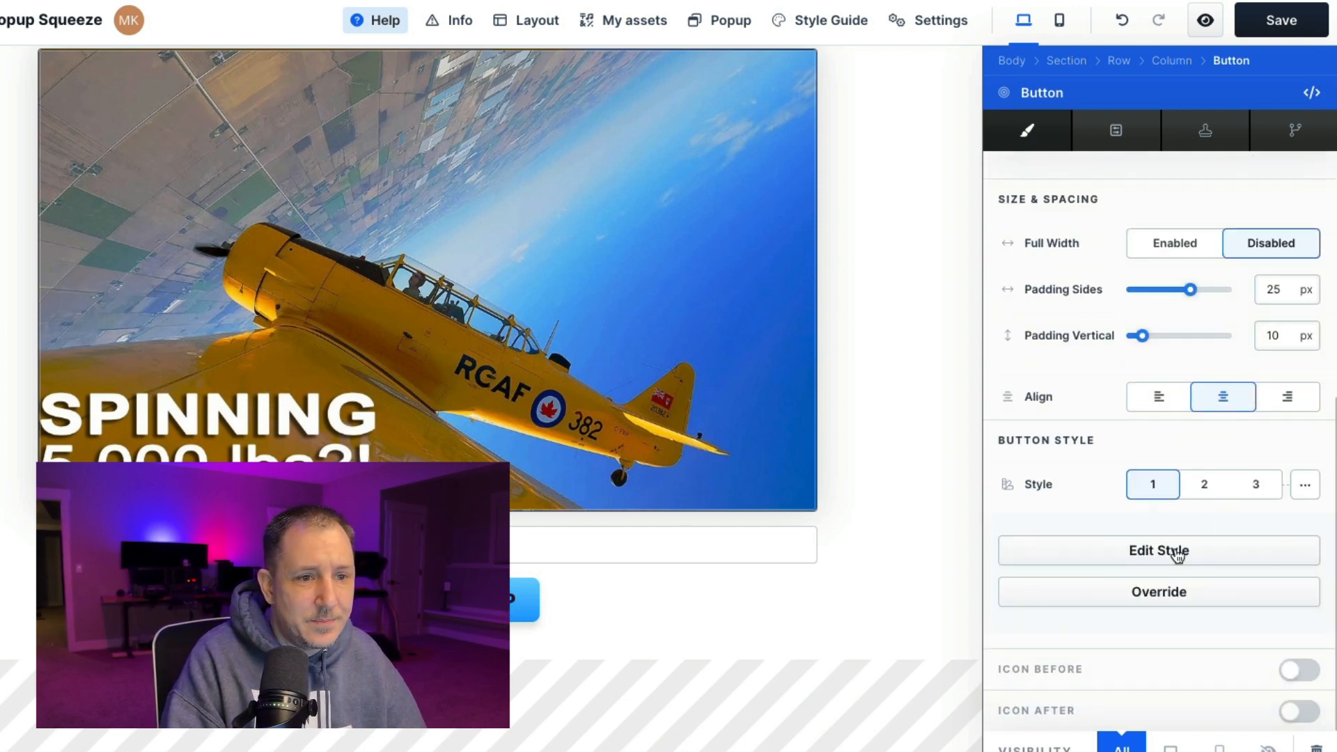
{"action": "left_click", "coordinate": [1210, 483]}
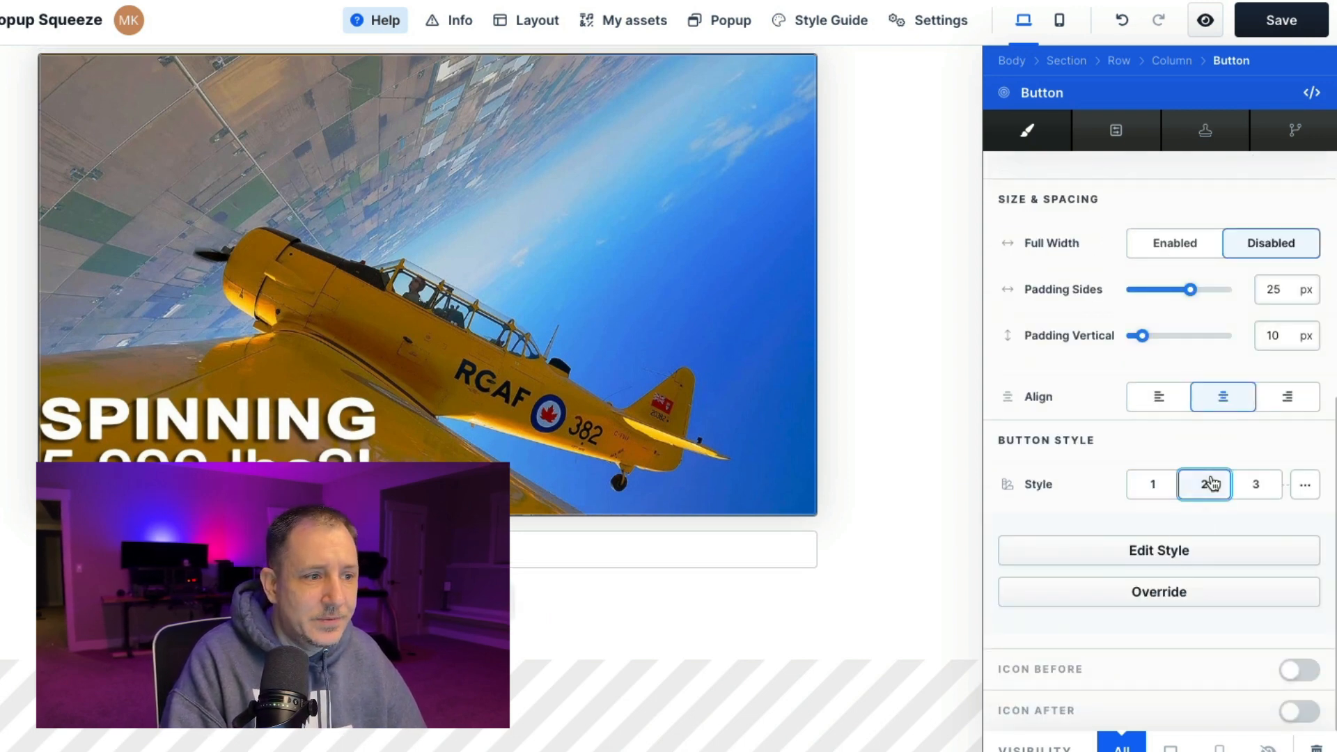
{"action": "left_click", "coordinate": [1257, 486]}
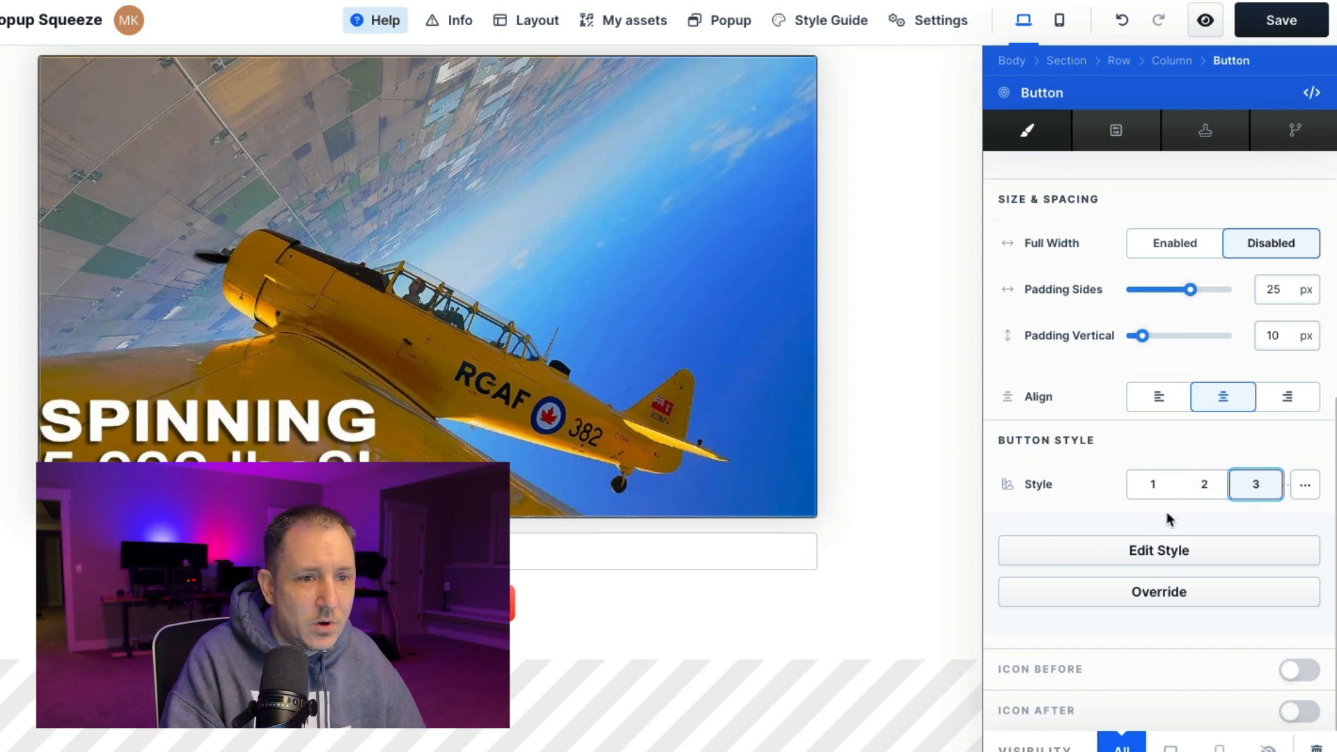
{"action": "left_click", "coordinate": [1160, 397]}
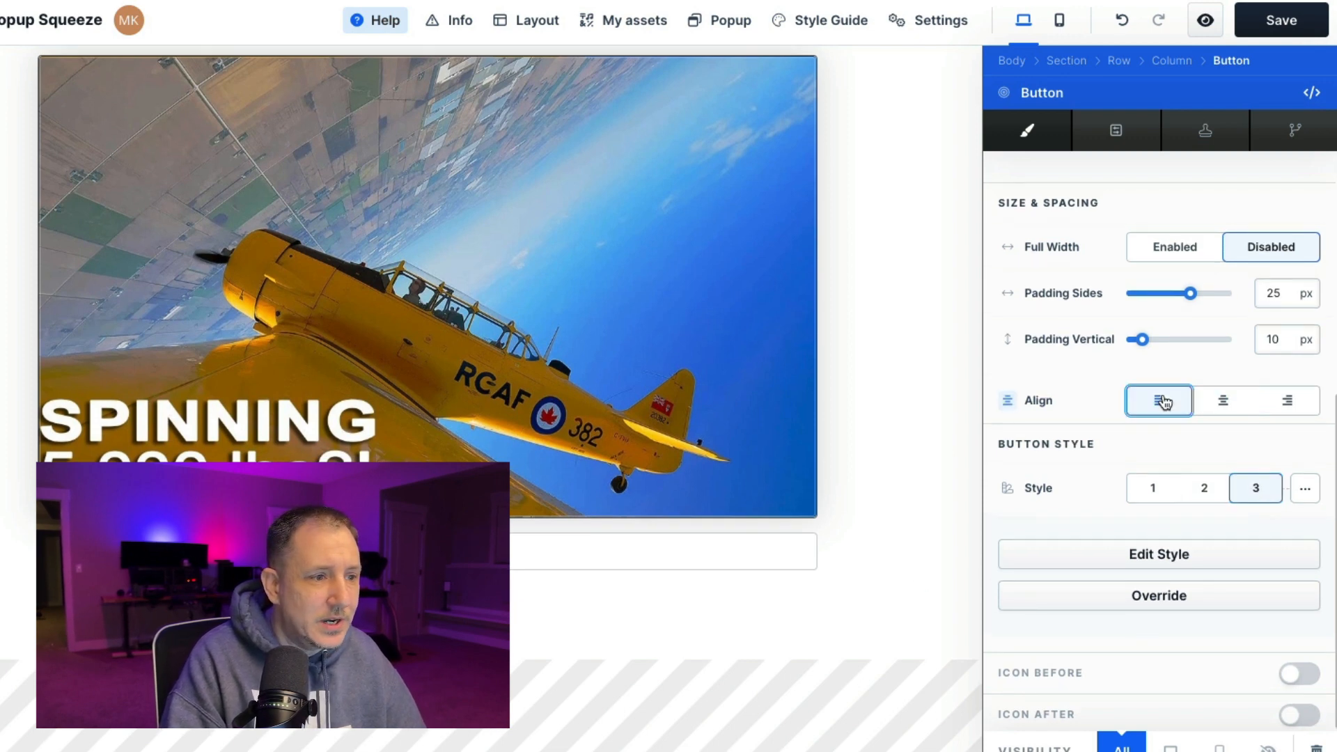
Delete the sign-up button and the input field below the airplane image
{"action": "left_click", "coordinate": [512, 622]}
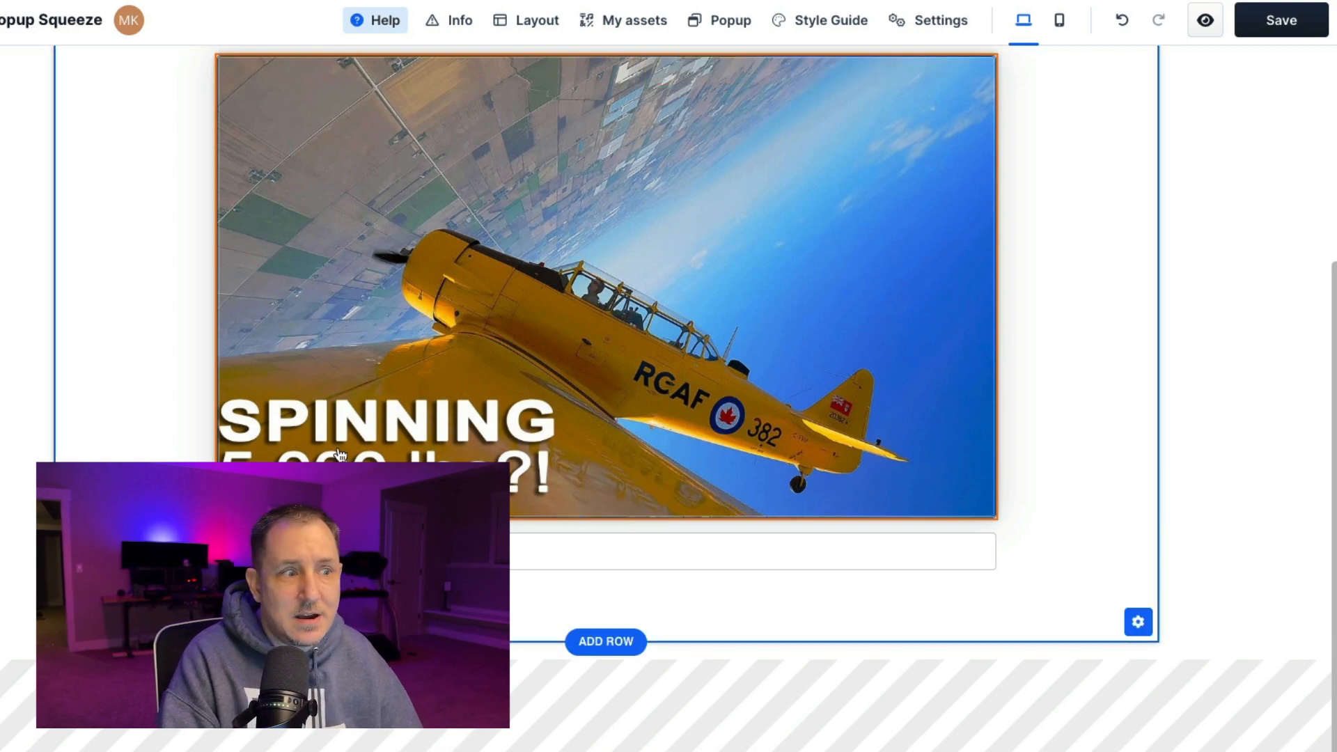
{"action": "left_click", "coordinate": [981, 572]}
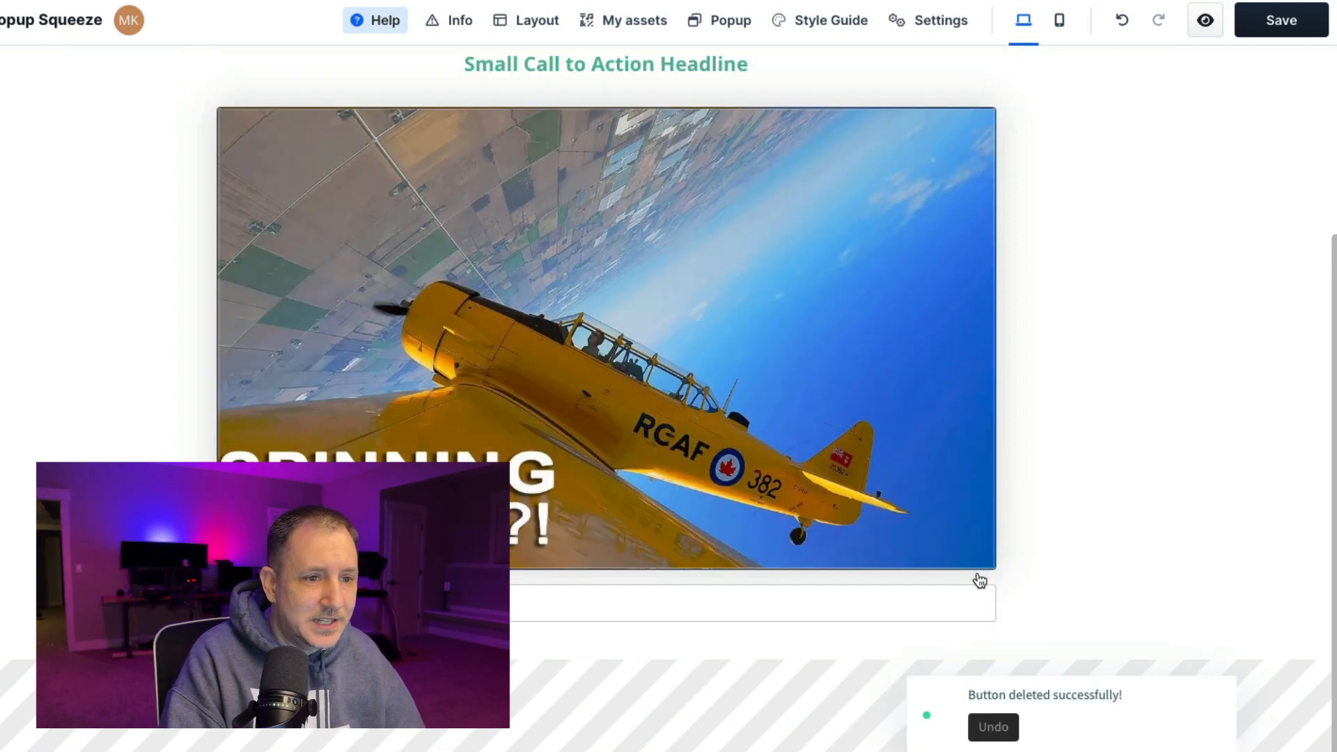
{"action": "left_click", "coordinate": [981, 572]}
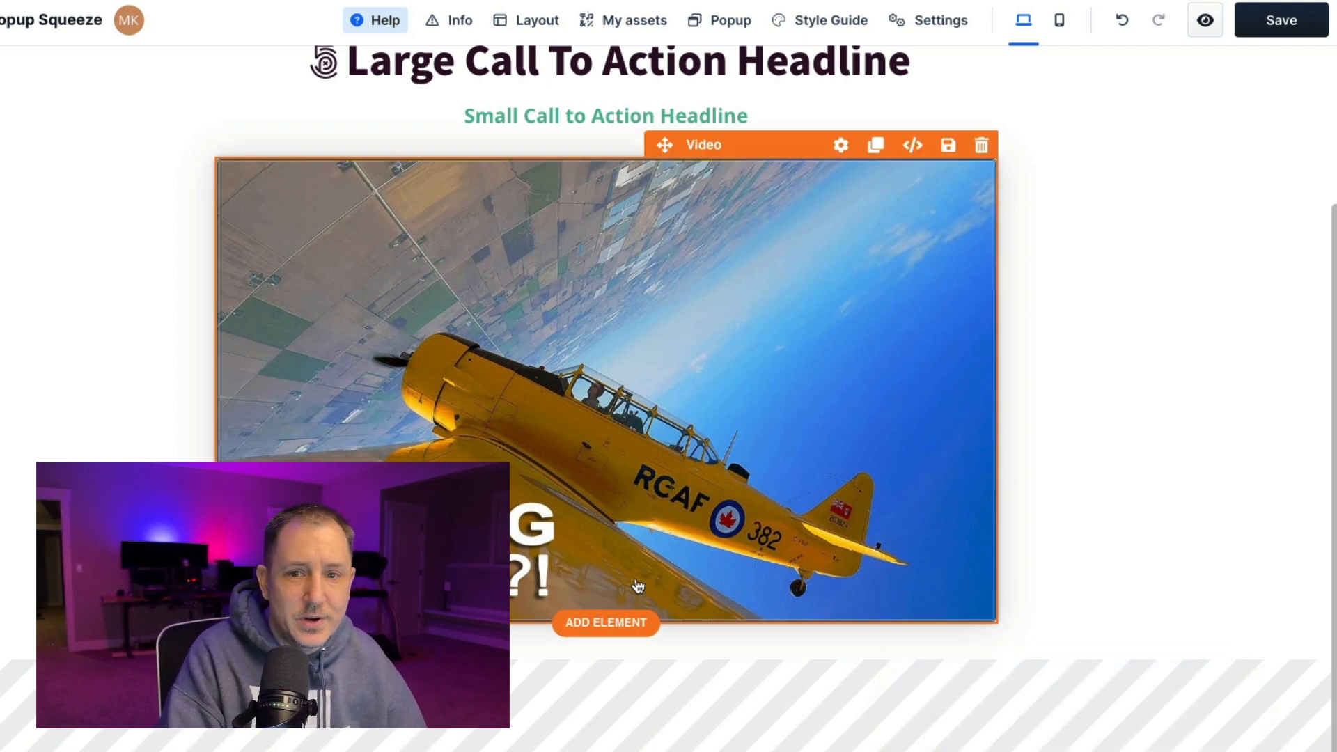
Search the elements for checkout and add the non-legacy Checkout element below the airplane image
{"action": "left_click", "coordinate": [615, 629]}
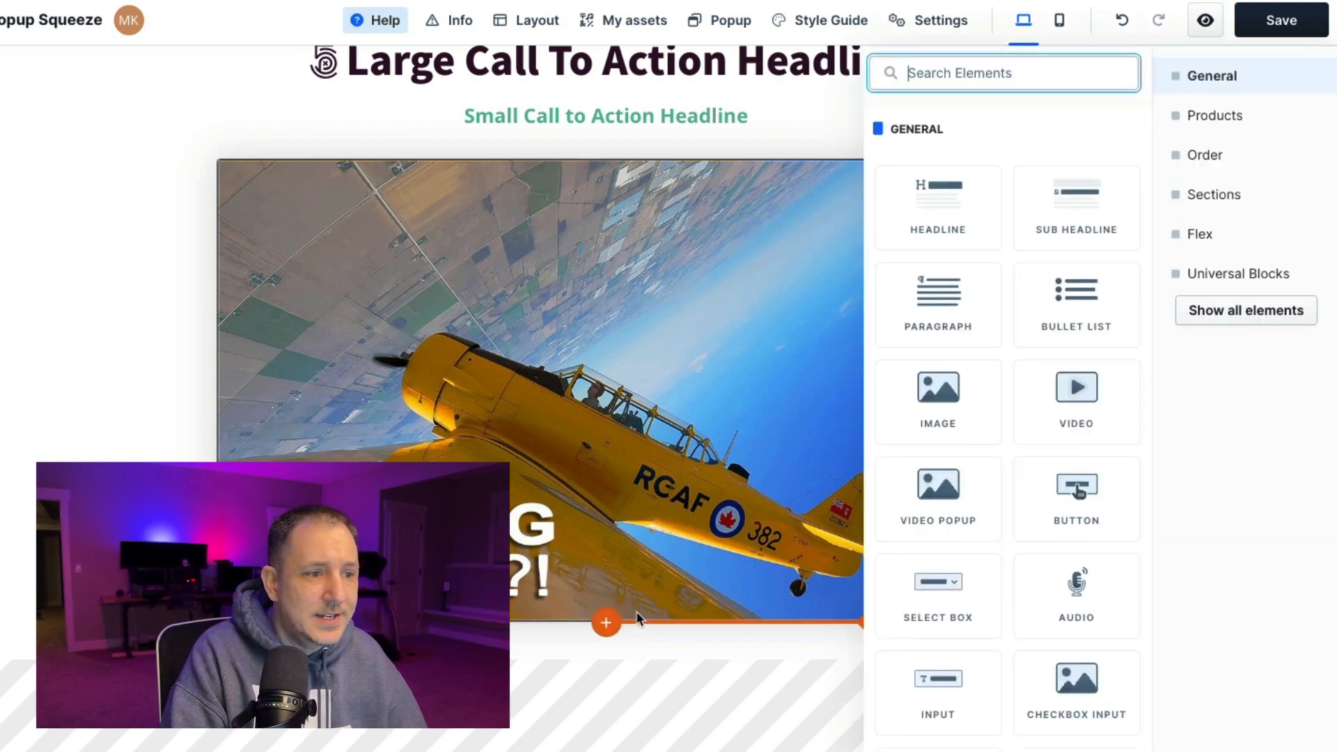
{"action": "left_click", "coordinate": [996, 72]}
{"action": "type", "text": "checkout"}
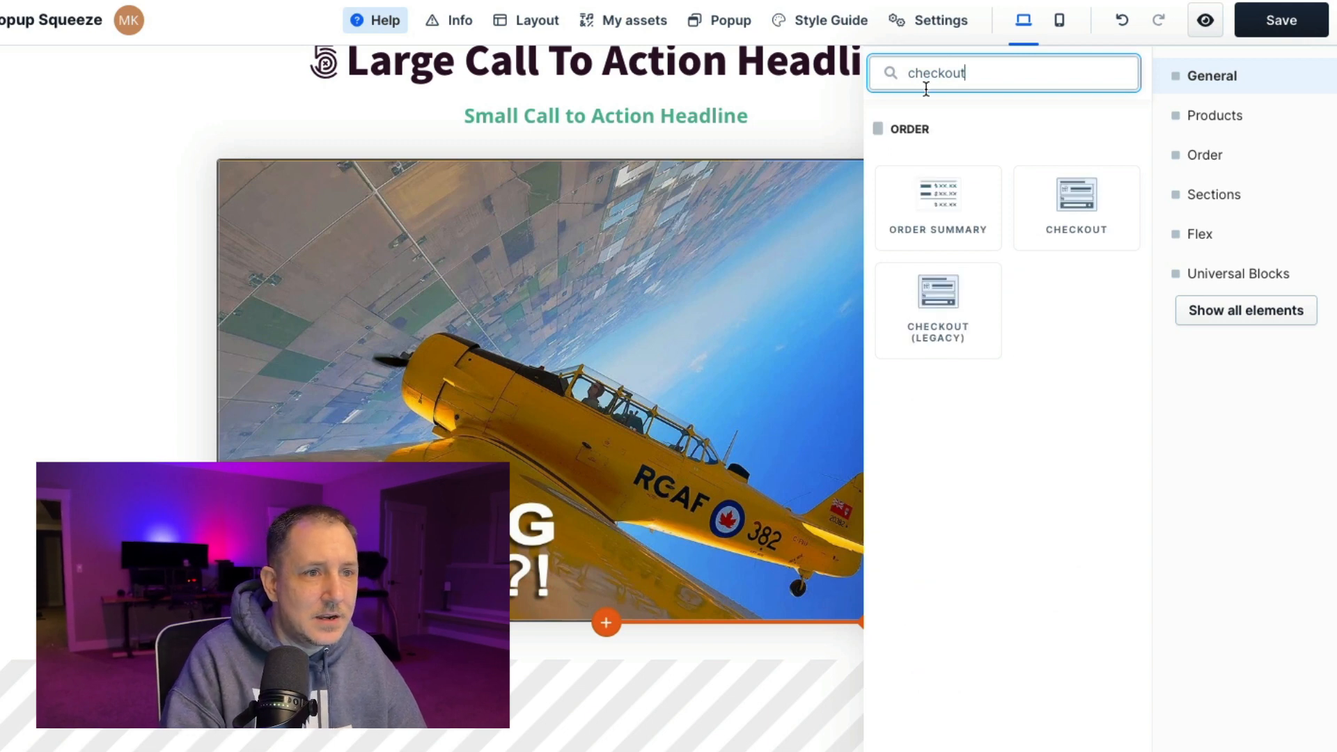
{"action": "left_click_drag", "start_coordinate": [1078, 236], "coordinate": [1091, 213]}
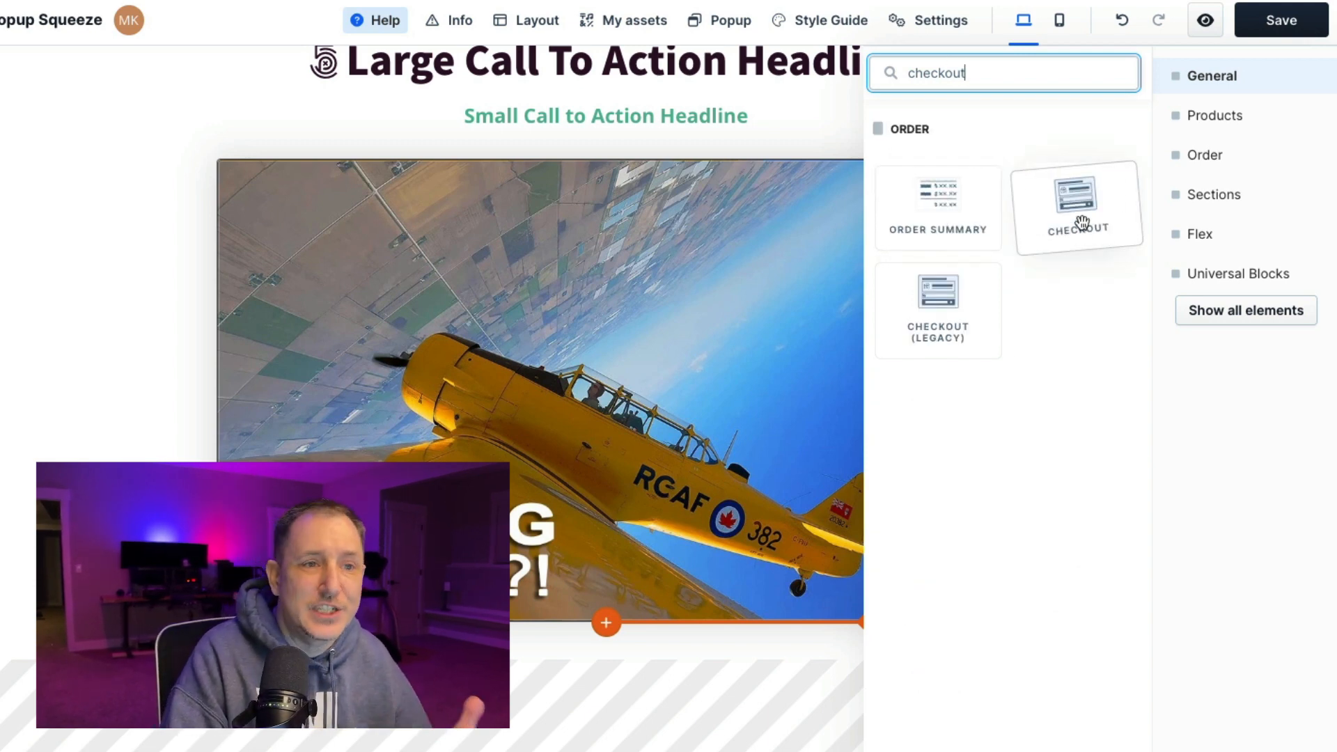
{"action": "left_click_drag", "start_coordinate": [1064, 204], "coordinate": [671, 364]}
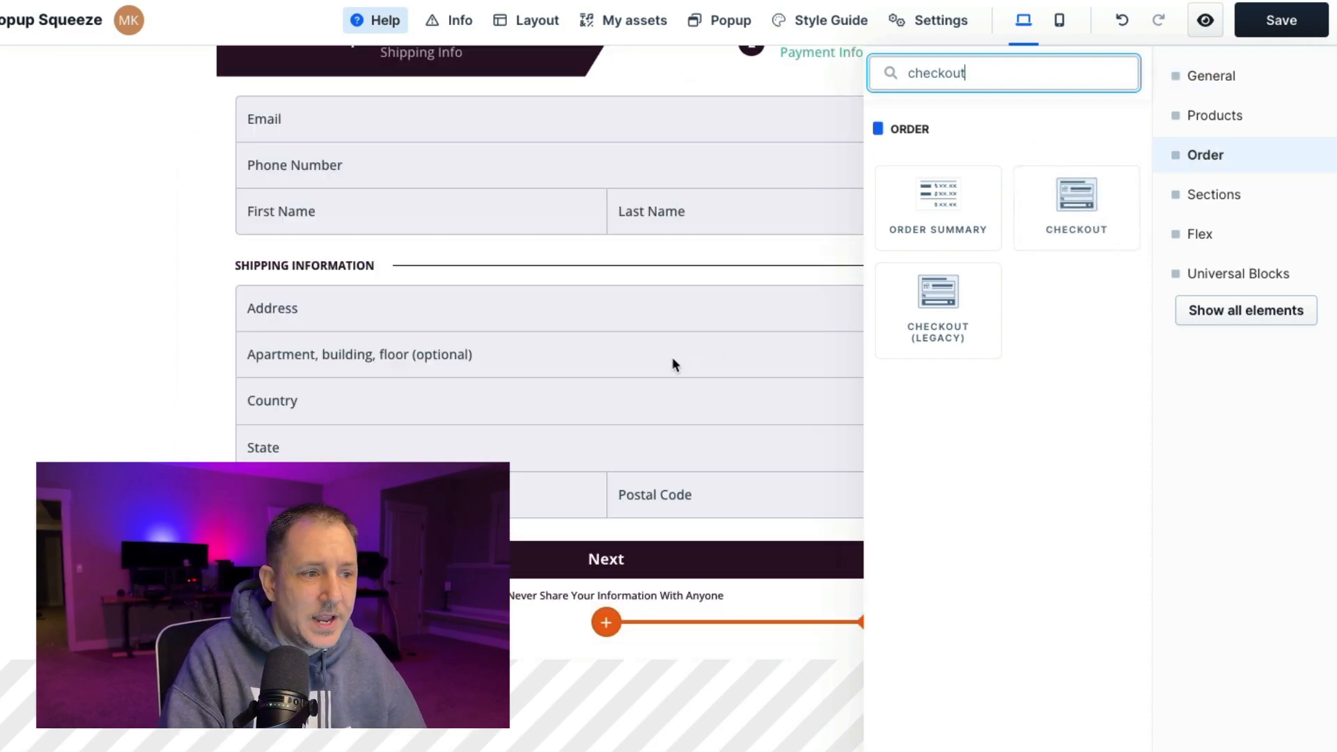
{"action": "scroll", "coordinate": [903, 286], "scroll_direction": "up", "scroll_amount": 3}
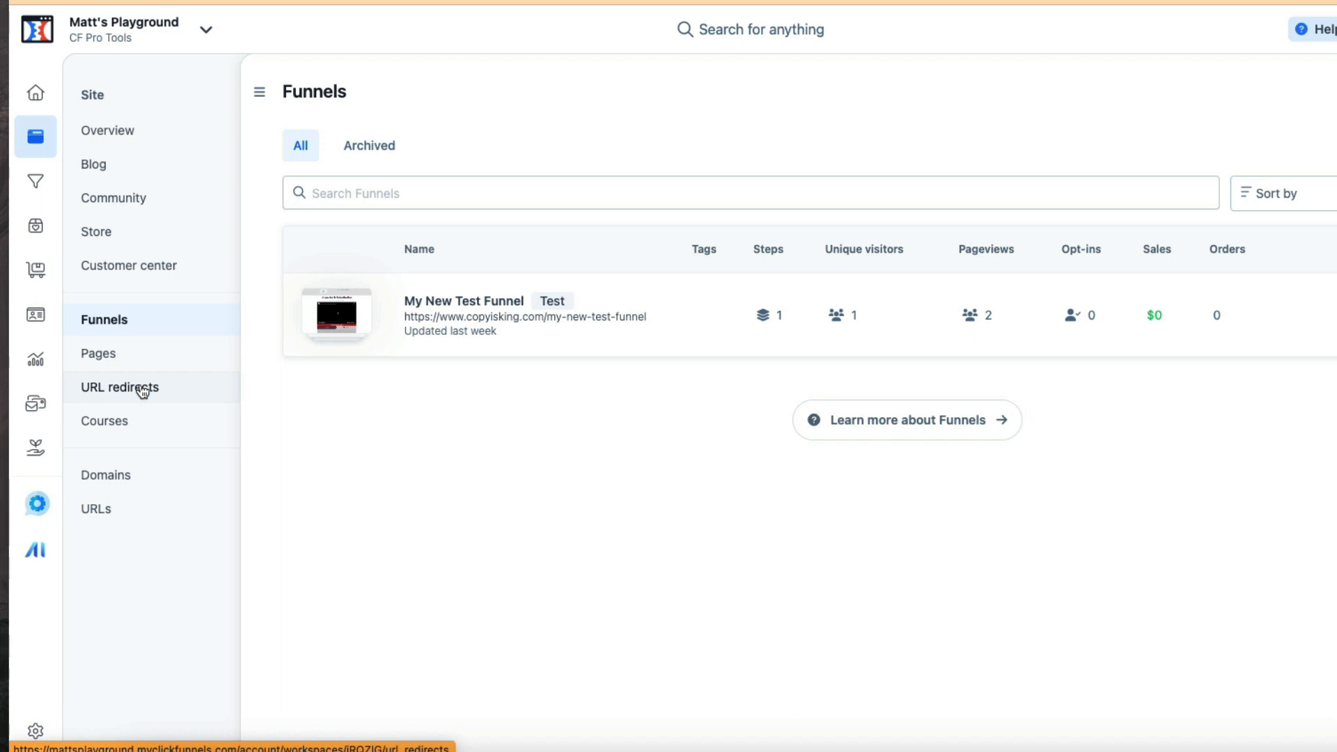
Create a digital product named My New Book in the Products section
{"action": "left_click", "coordinate": [38, 232]}
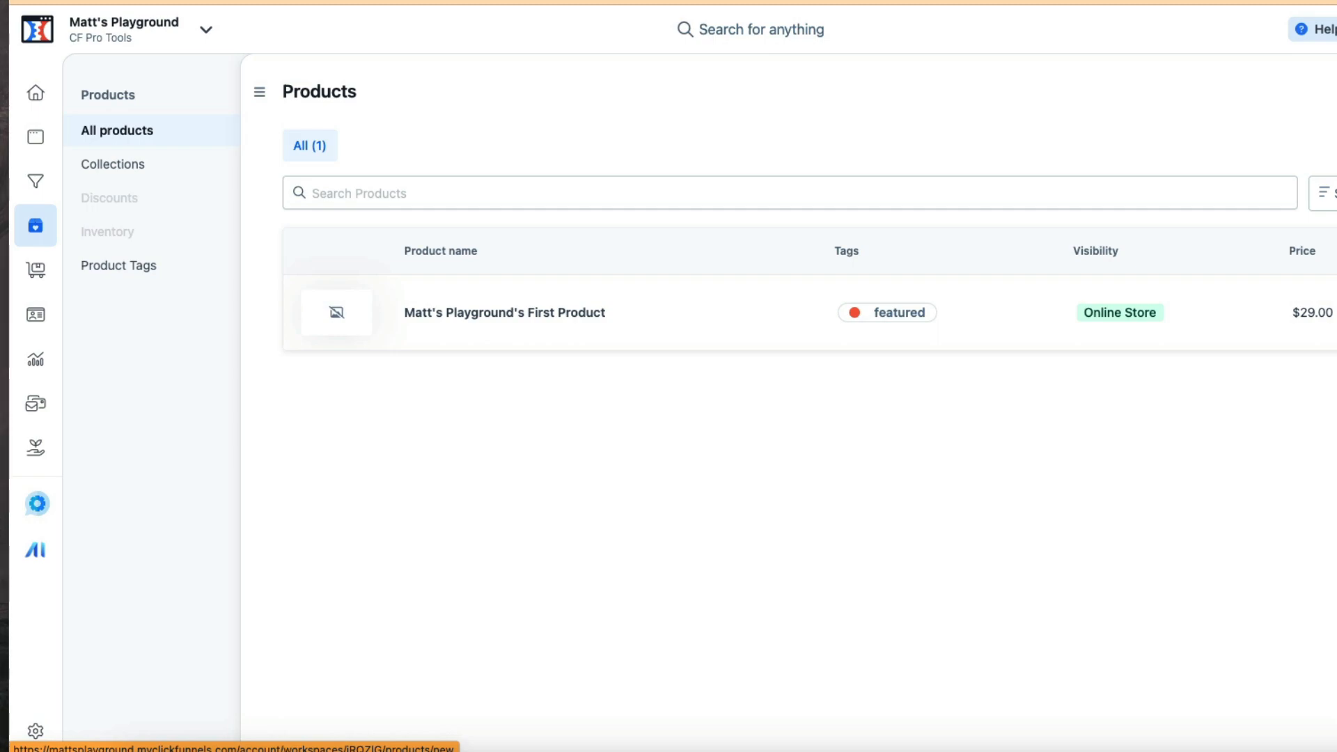
{"action": "left_click", "coordinate": [1229, 85]}
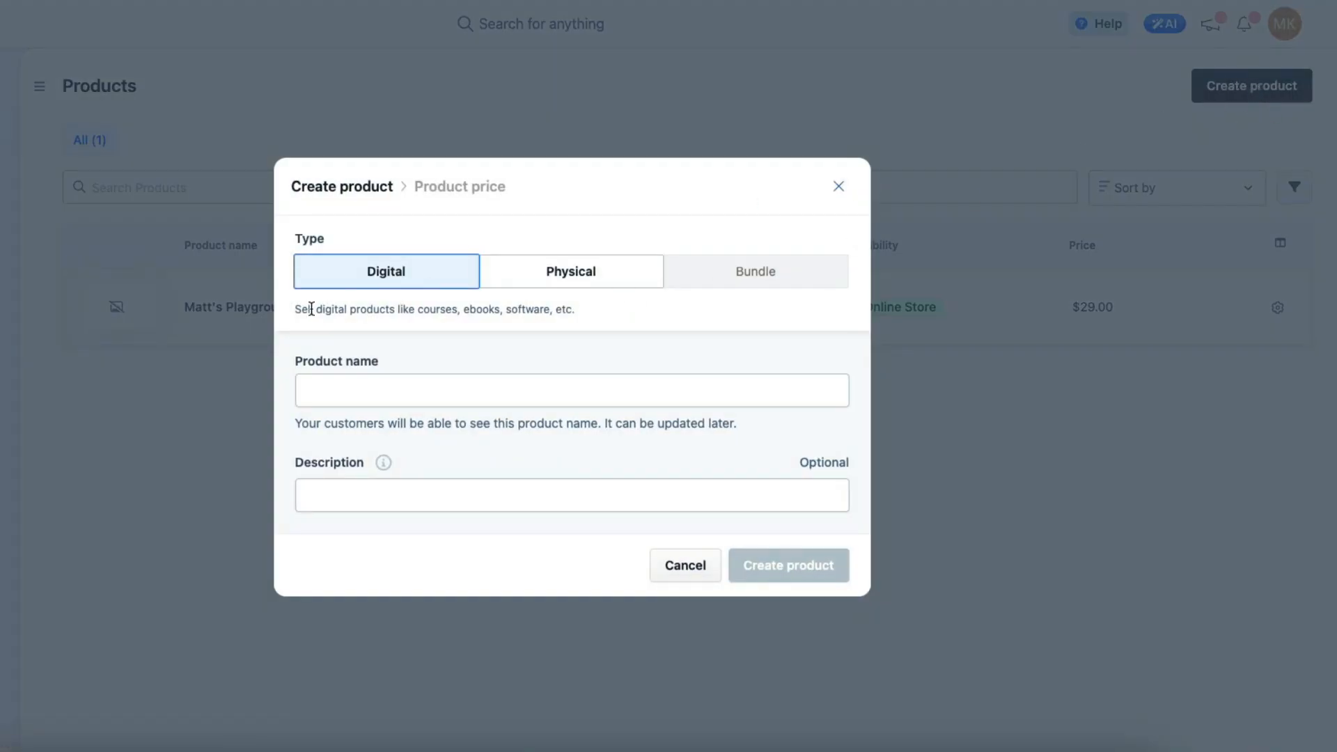
{"action": "left_click", "coordinate": [580, 275]}
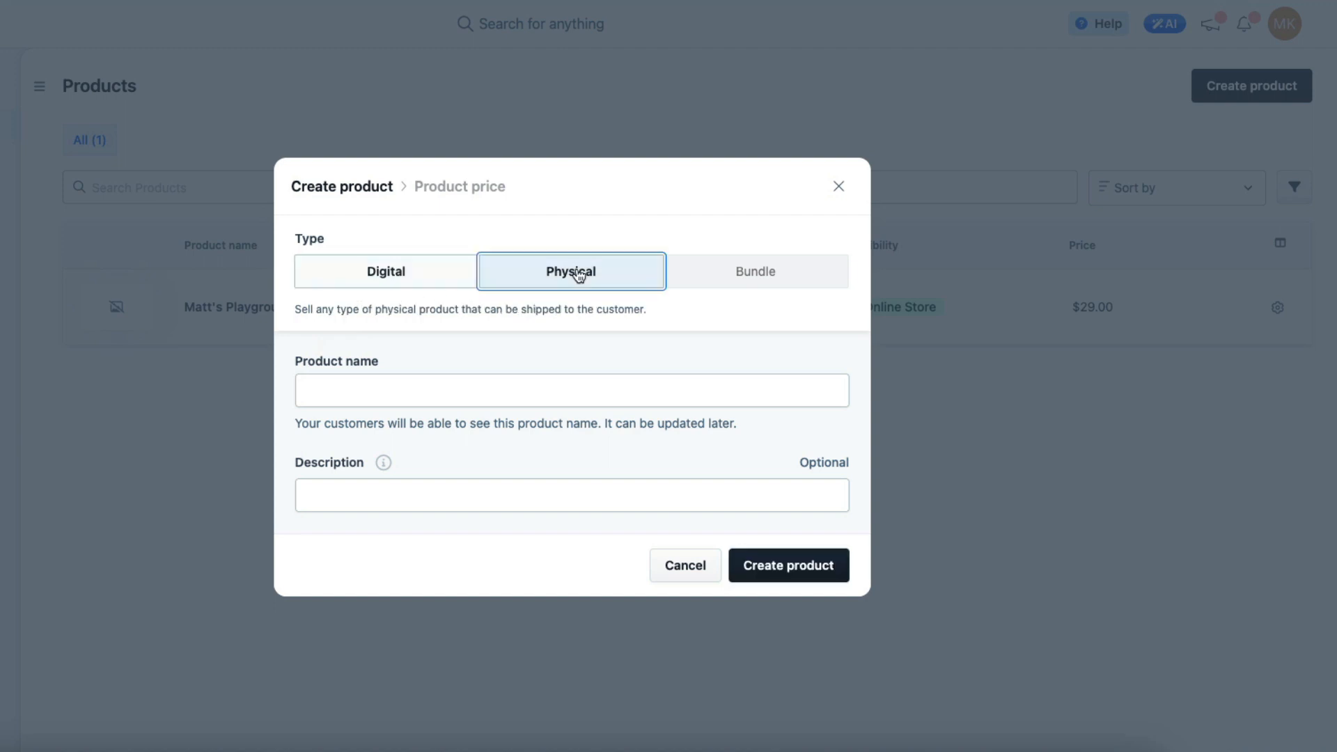
{"action": "left_click", "coordinate": [389, 270]}
{"action": "left_click", "coordinate": [406, 378]}
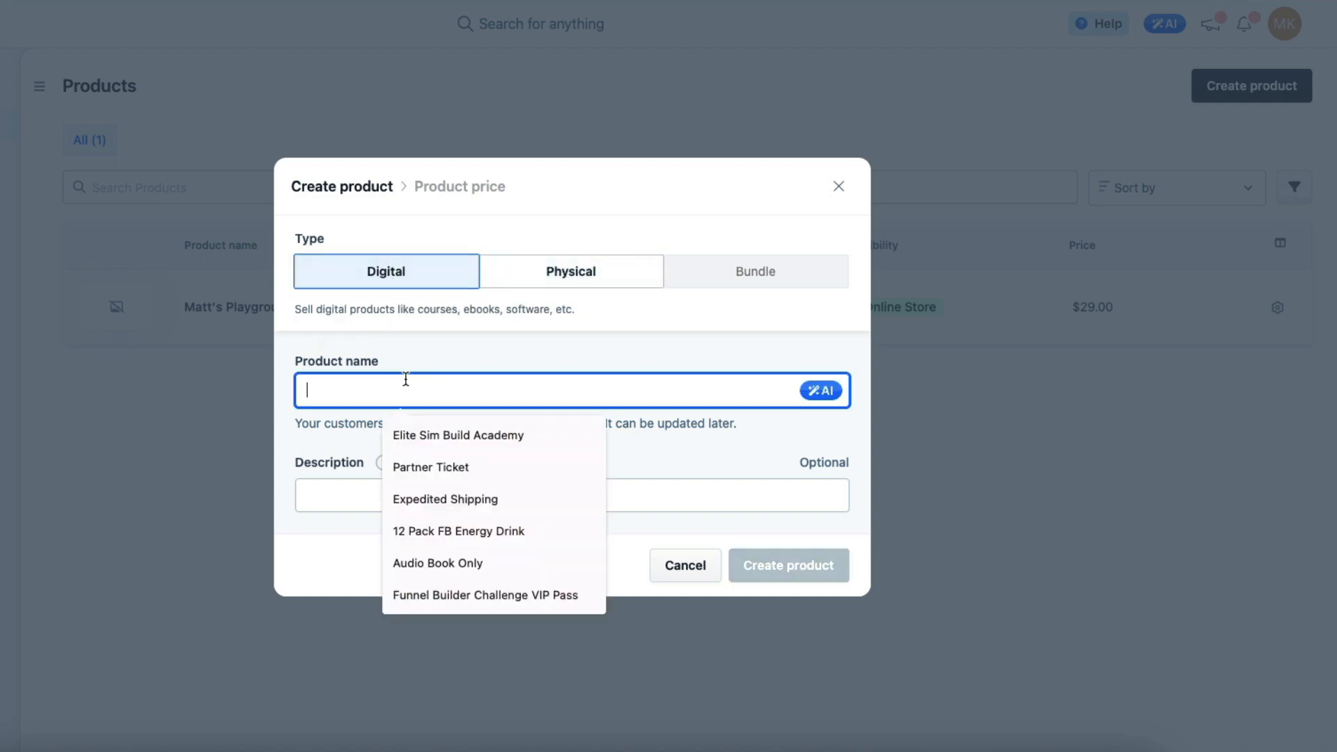
{"action": "type", "text": "My New Book"}
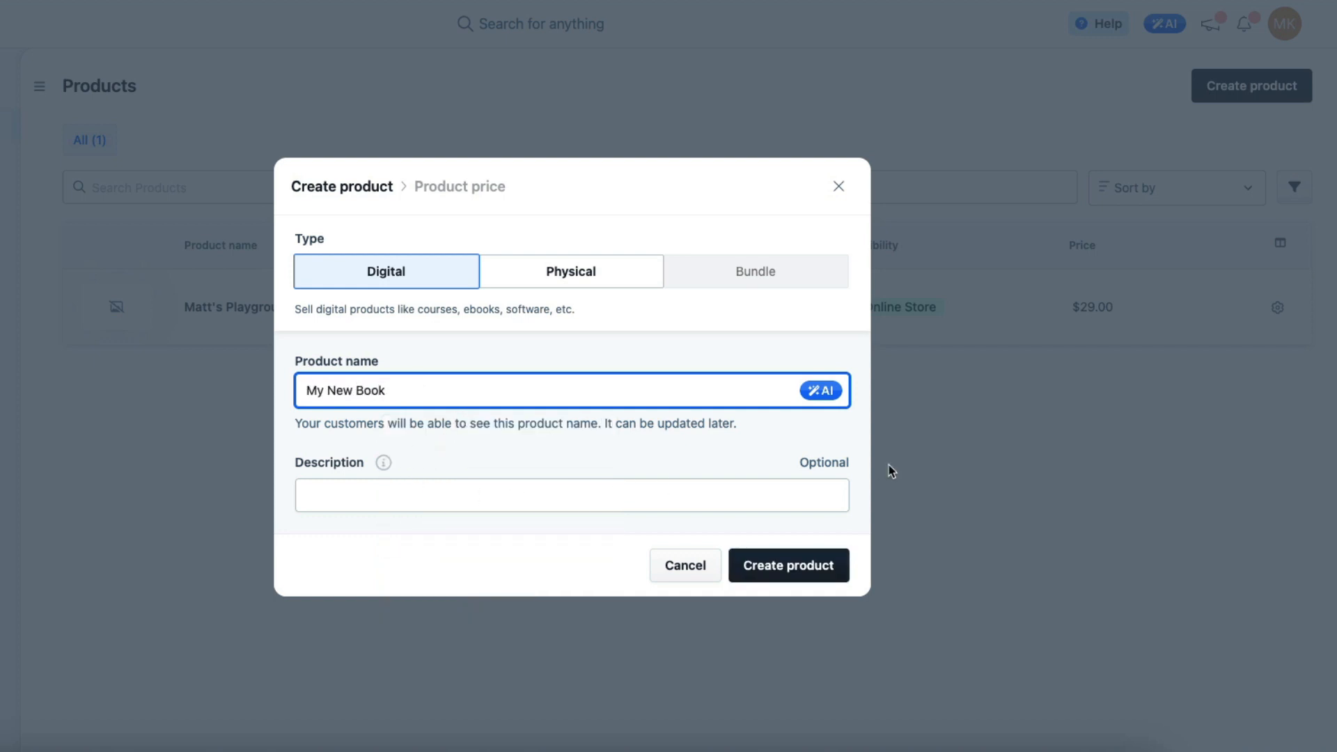
{"action": "left_click", "coordinate": [792, 574]}
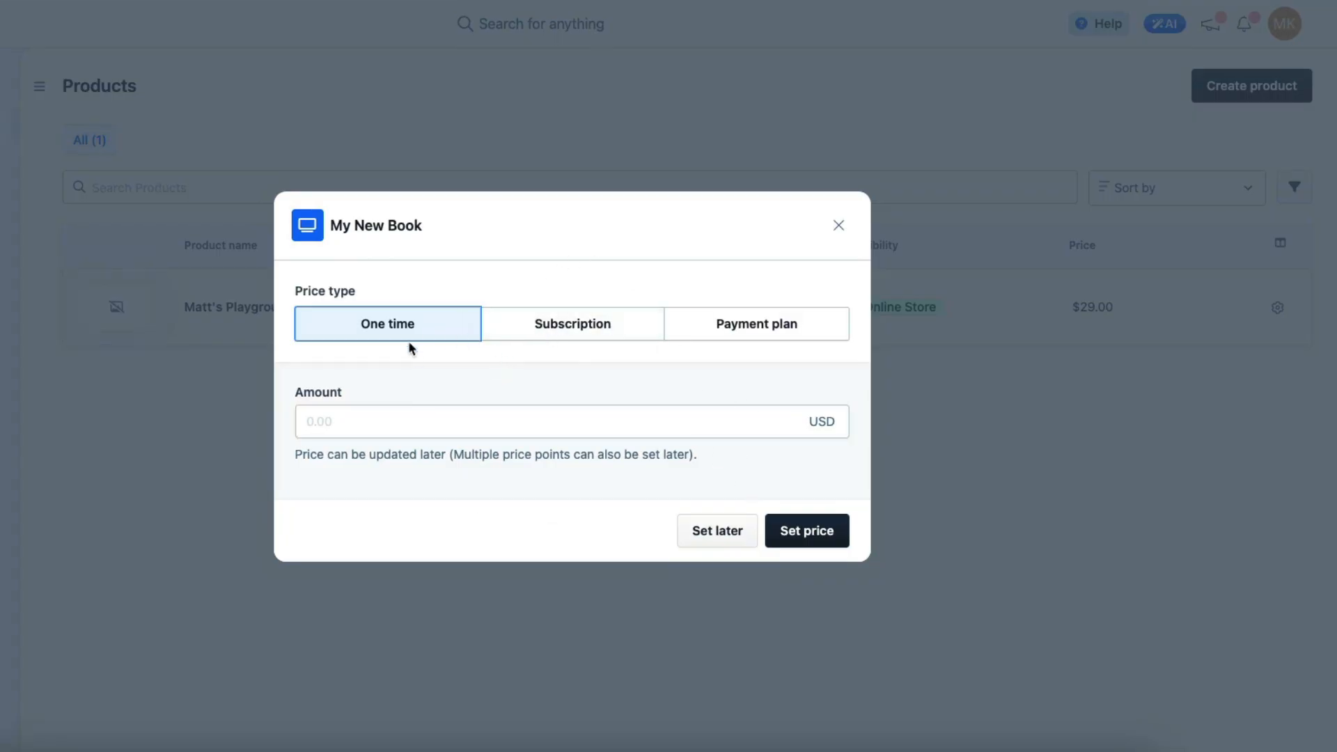
Compare the price types and set a one-time price of 17 USD for My New Book
{"action": "left_click", "coordinate": [600, 328]}
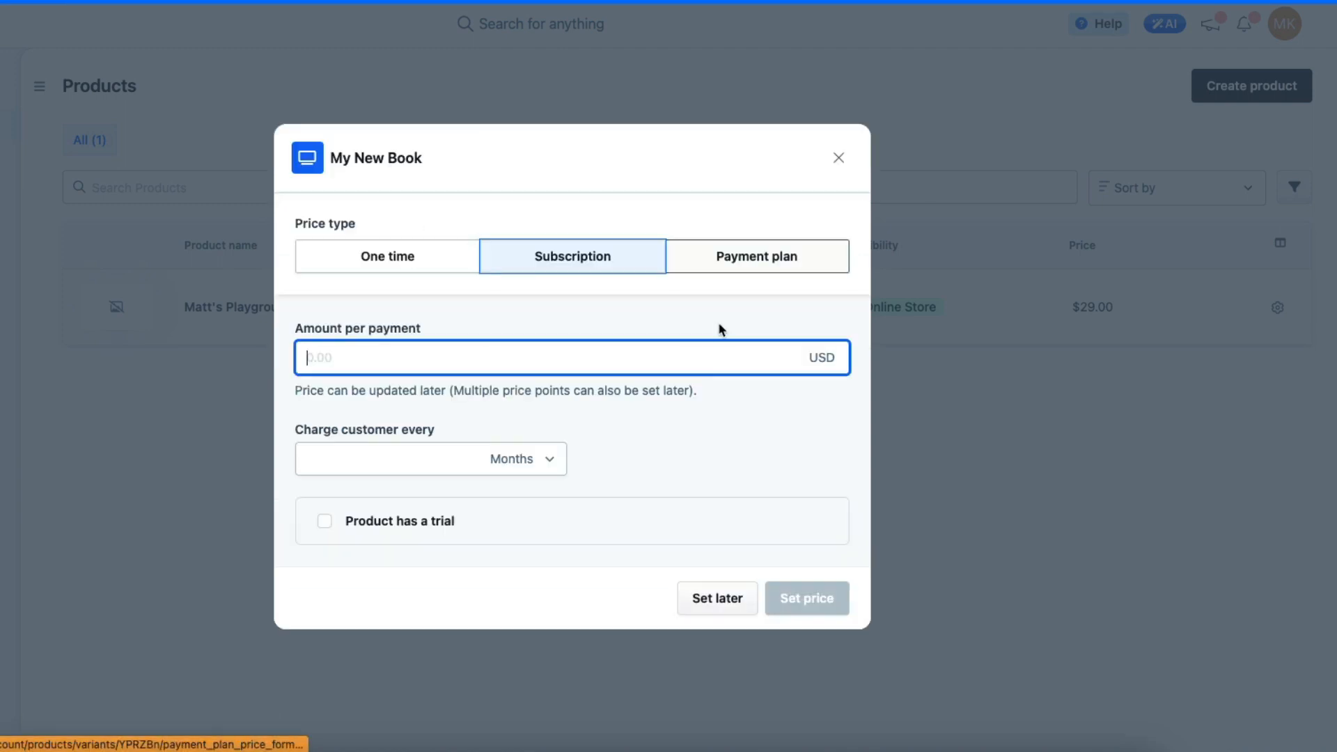
{"action": "left_click", "coordinate": [768, 269]}
{"action": "left_click", "coordinate": [387, 259]}
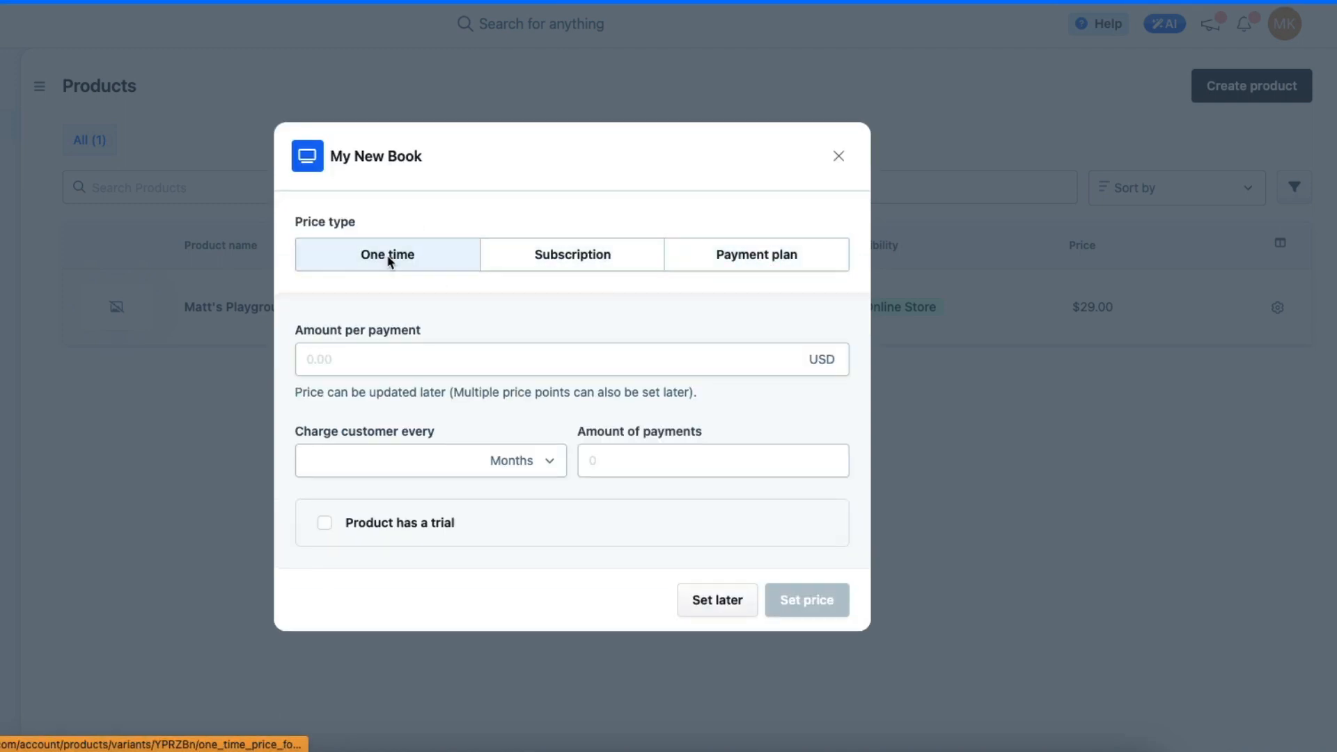
{"action": "left_click", "coordinate": [446, 426]}
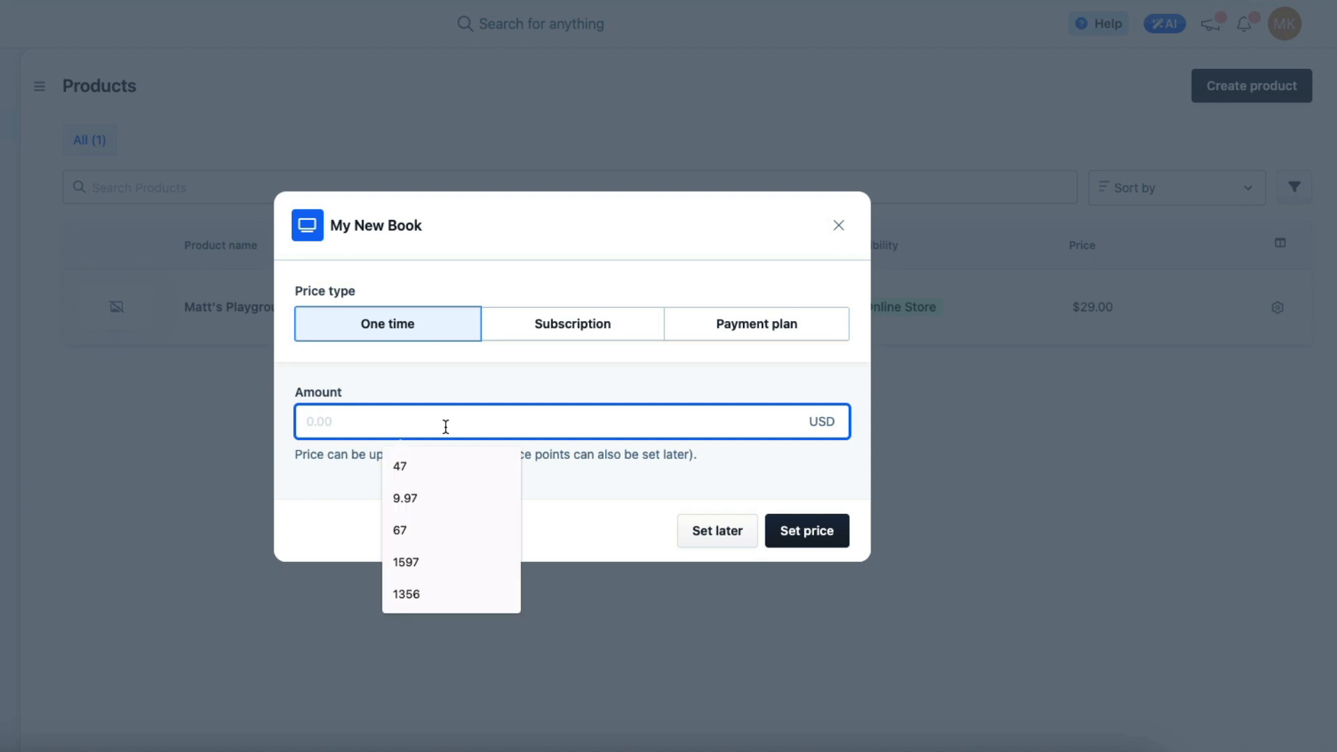
{"action": "left_click", "coordinate": [437, 454]}
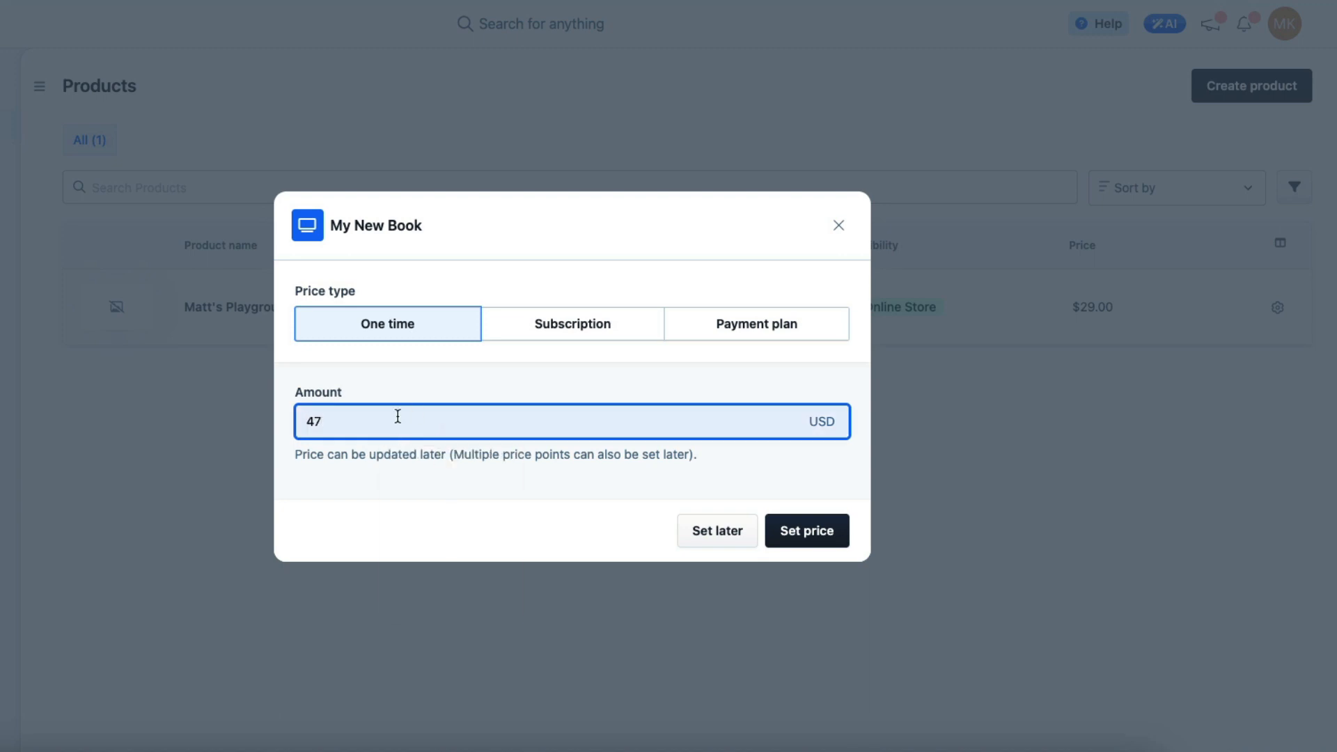
{"action": "left_click_drag", "start_coordinate": [397, 416], "coordinate": [272, 443]}
{"action": "type", "text": "17"}
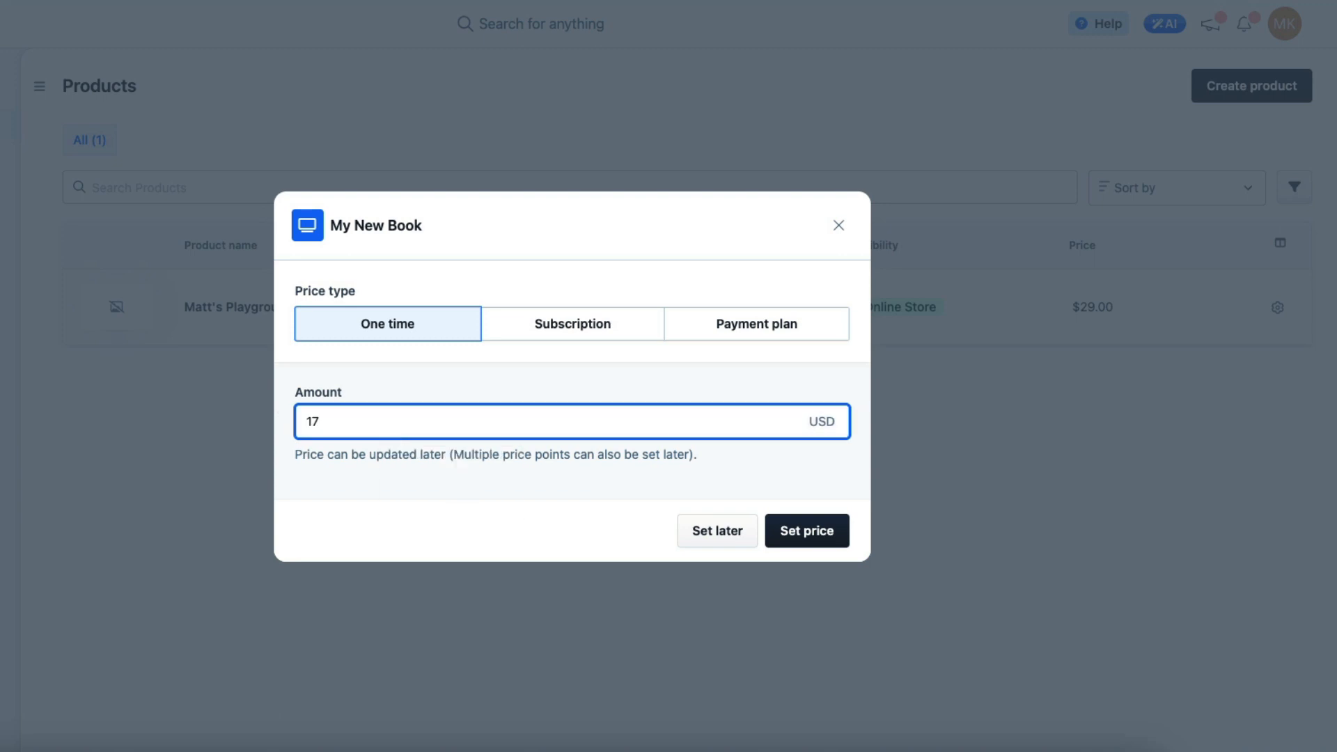
{"action": "left_click", "coordinate": [821, 543]}
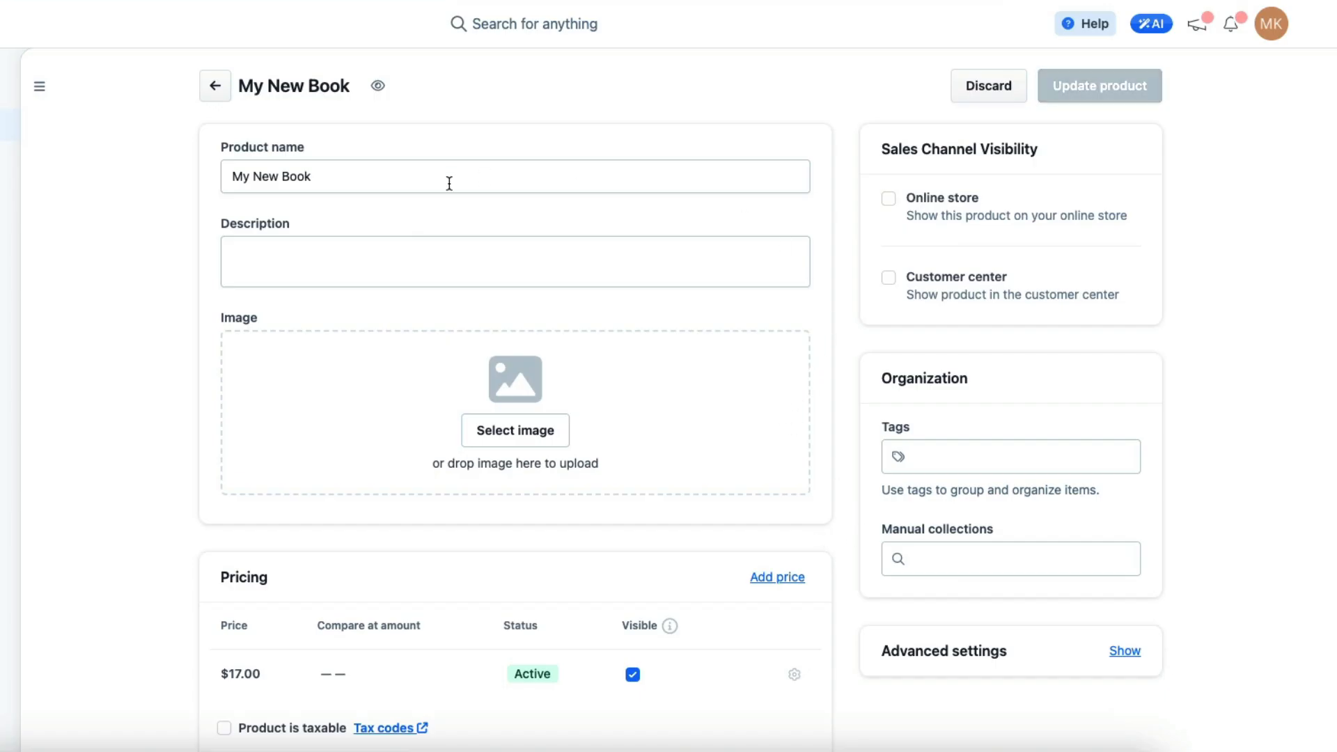
Review My New Book's product settings, including pricing, inventory and shipping, purchase actions and variants
{"action": "scroll", "coordinate": [533, 248], "scroll_direction": "down", "scroll_amount": 2}
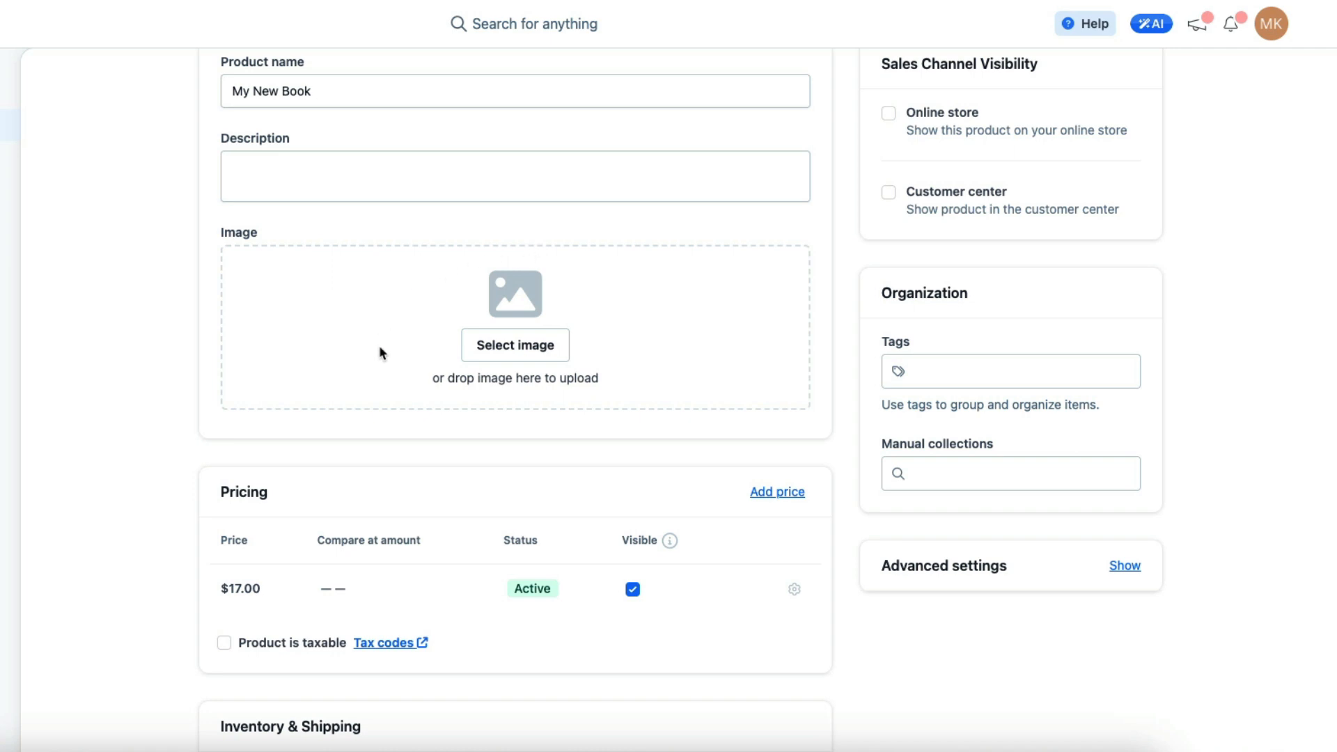
{"action": "scroll", "coordinate": [635, 294], "scroll_direction": "down", "scroll_amount": 5}
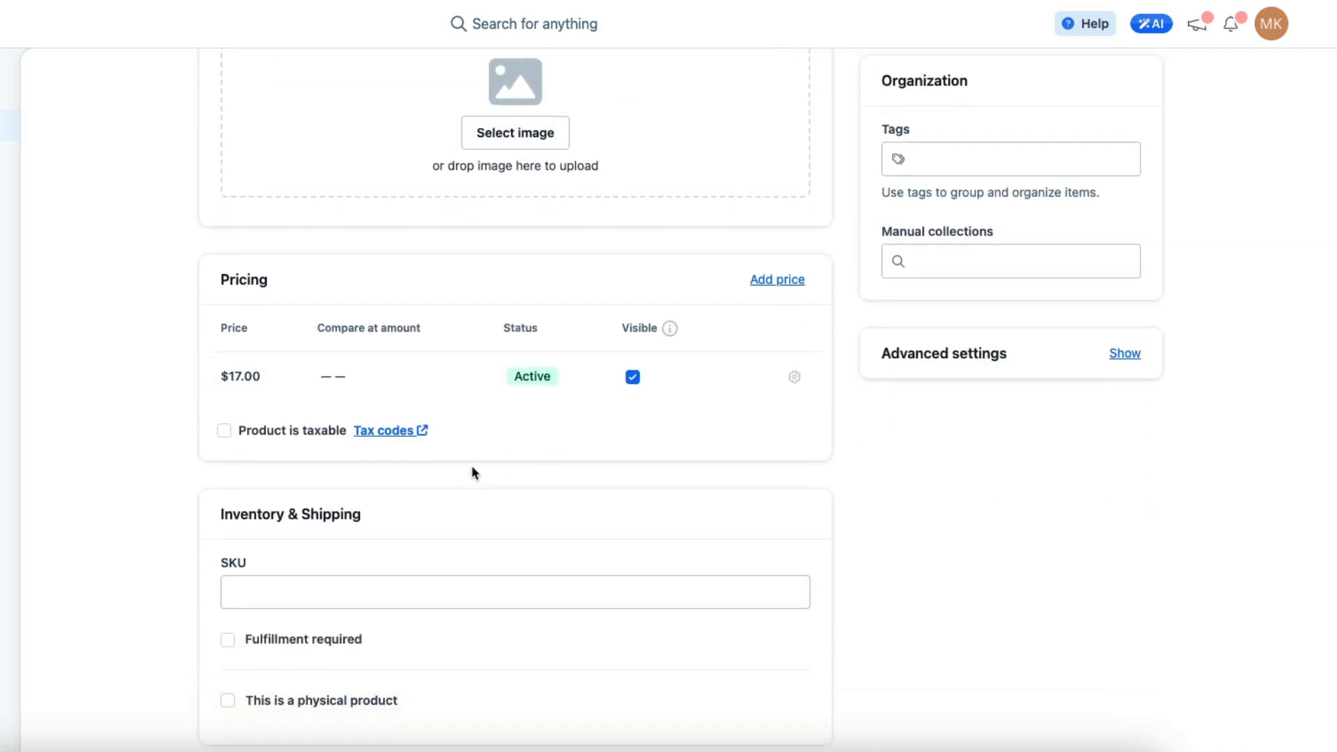
{"action": "scroll", "coordinate": [463, 476], "scroll_direction": "down", "scroll_amount": 6}
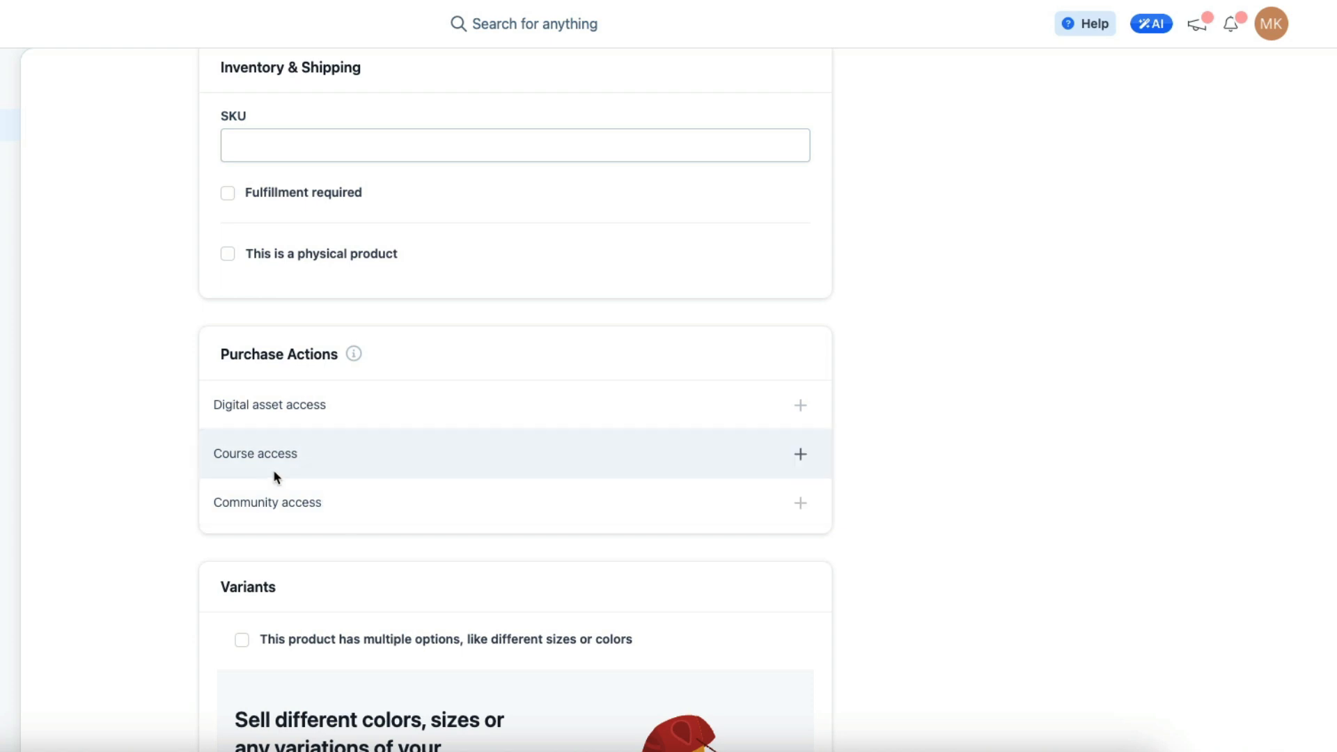
{"action": "scroll", "coordinate": [557, 429], "scroll_direction": "up", "scroll_amount": 14}
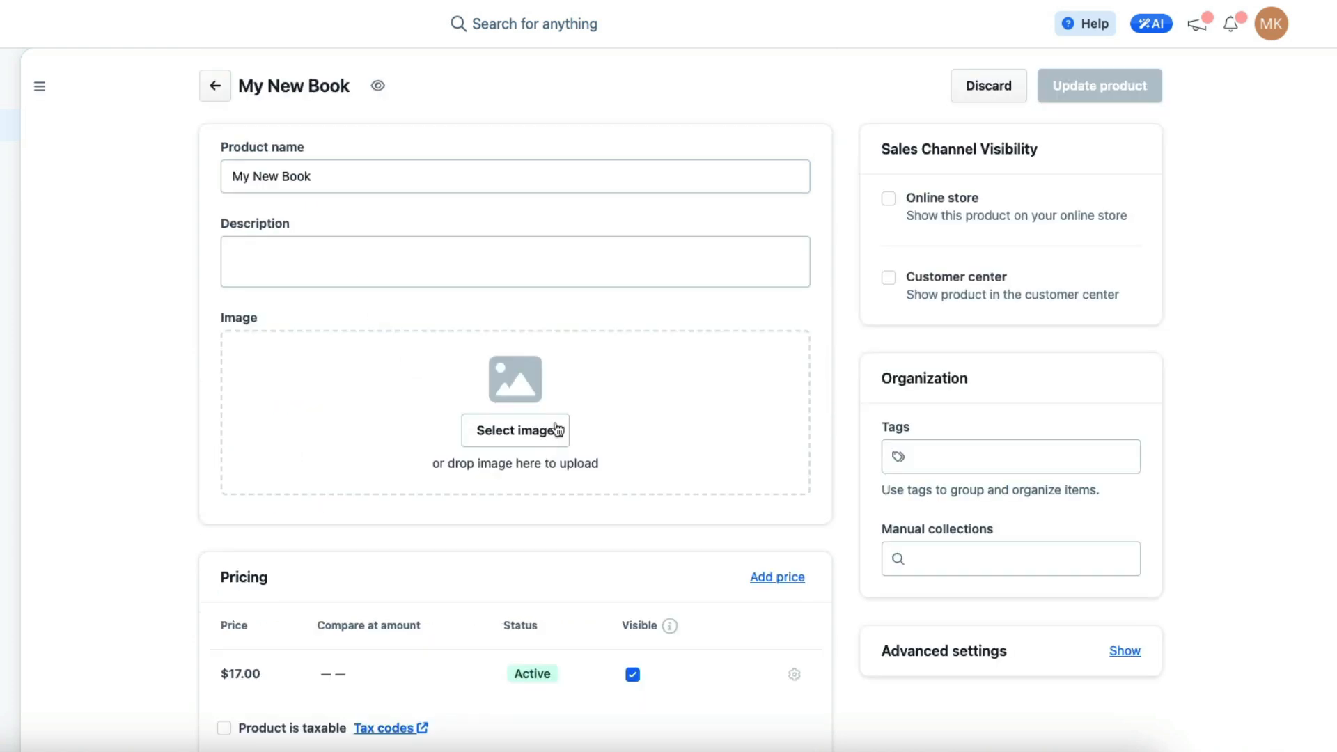
{"action": "scroll", "coordinate": [518, 438], "scroll_direction": "down", "scroll_amount": 2}
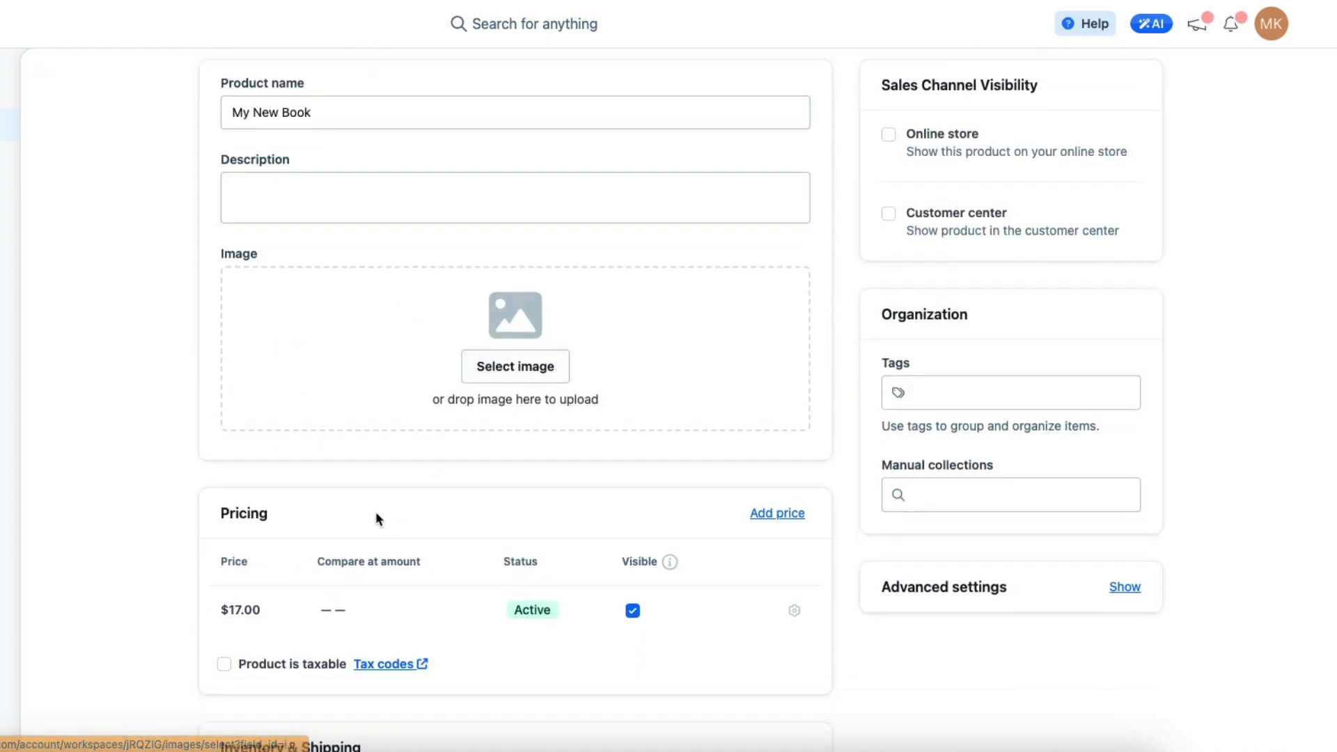
{"action": "scroll", "coordinate": [426, 495], "scroll_direction": "down", "scroll_amount": 15}
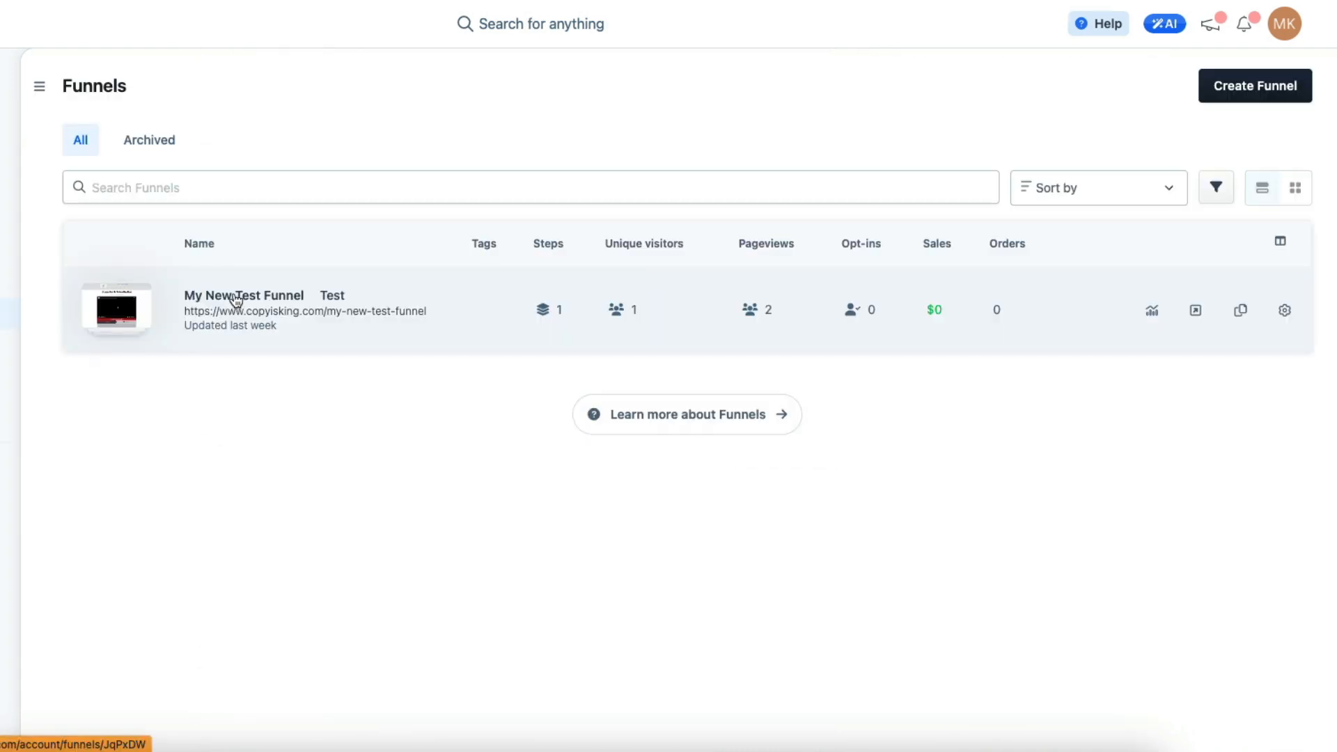
Open My New Test Funnel and attach the existing product My New Book to the Travel Popup Squeeze page
{"action": "left_click", "coordinate": [237, 301]}
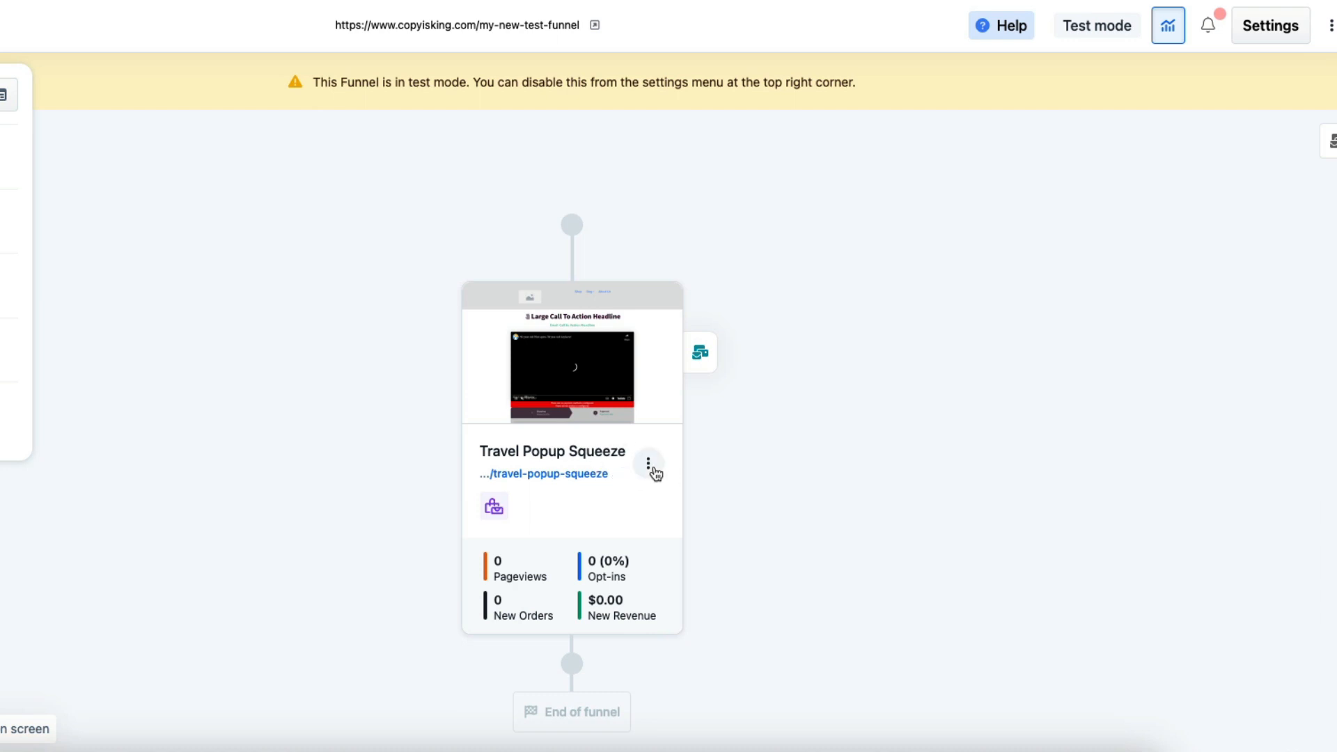
{"action": "left_click", "coordinate": [649, 466]}
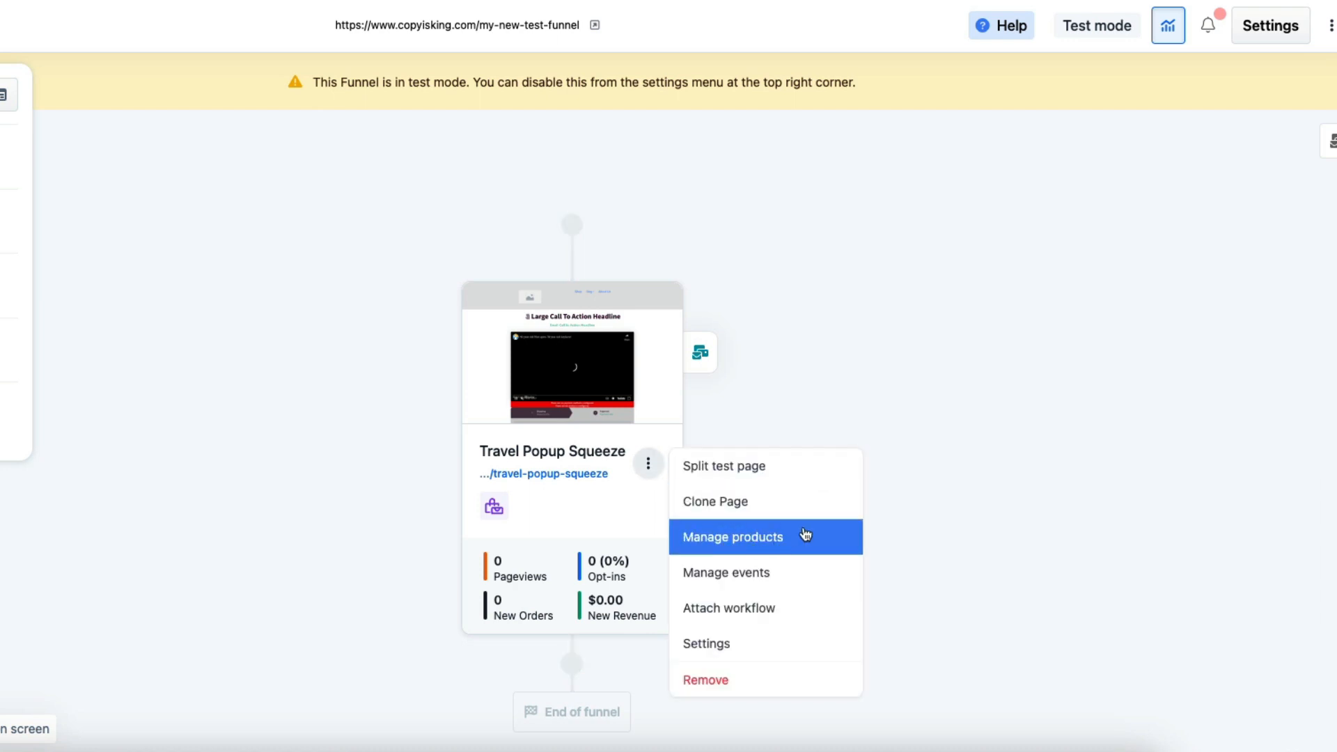
{"action": "left_click", "coordinate": [766, 548]}
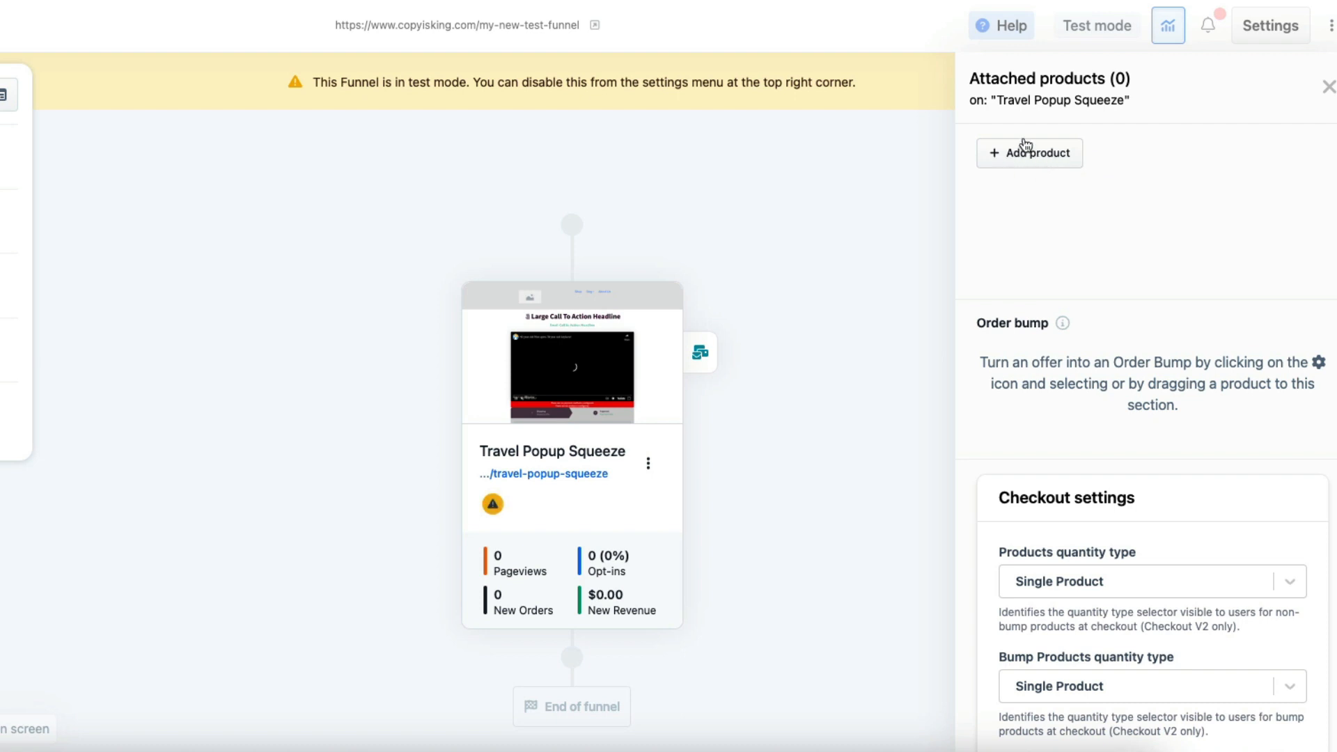
{"action": "scroll", "coordinate": [1054, 198], "scroll_direction": "down", "scroll_amount": 2}
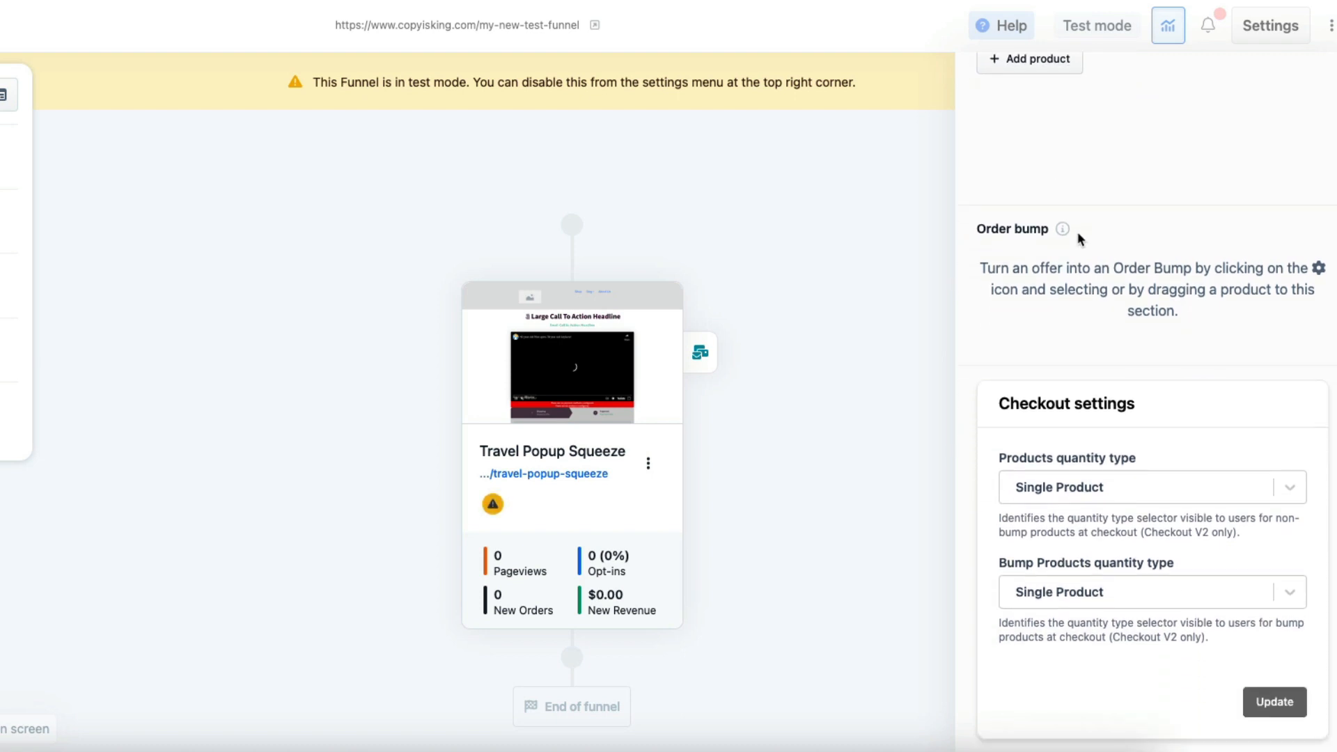
{"action": "scroll", "coordinate": [1086, 240], "scroll_direction": "up", "scroll_amount": 2}
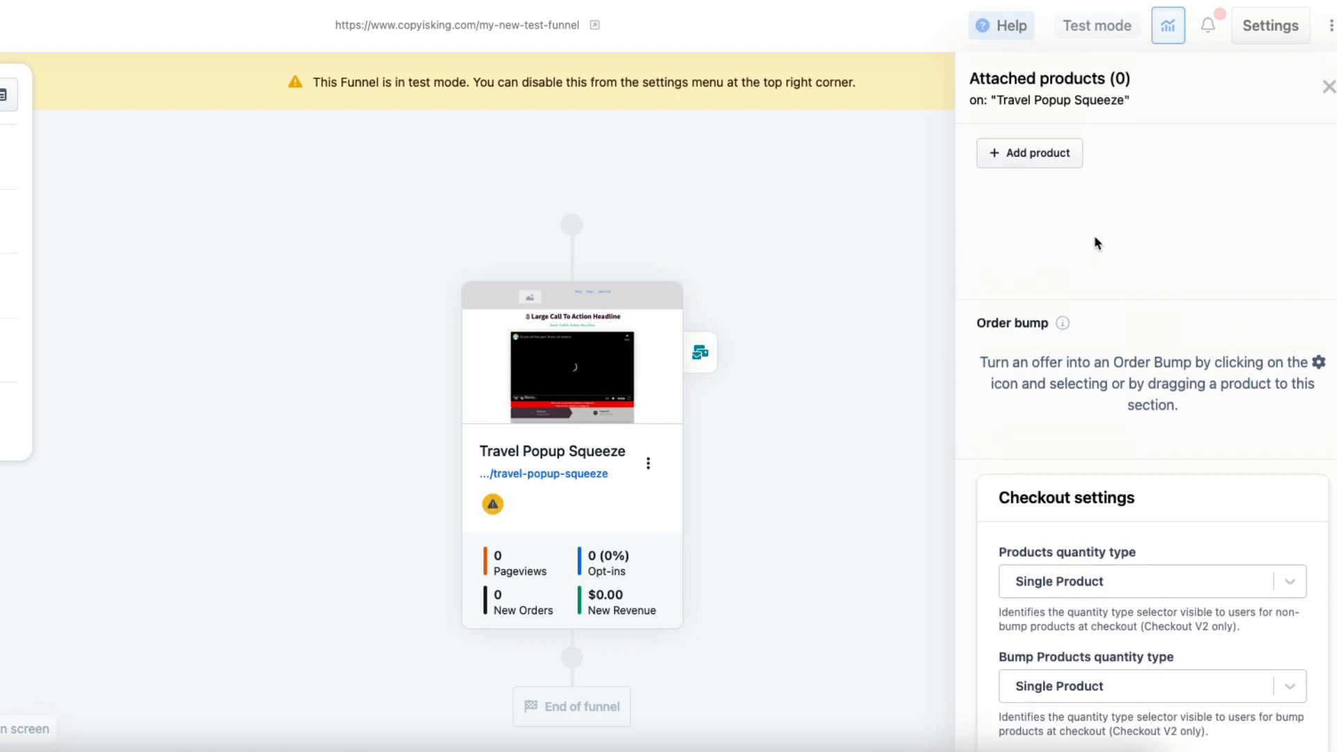
{"action": "left_click", "coordinate": [1032, 155]}
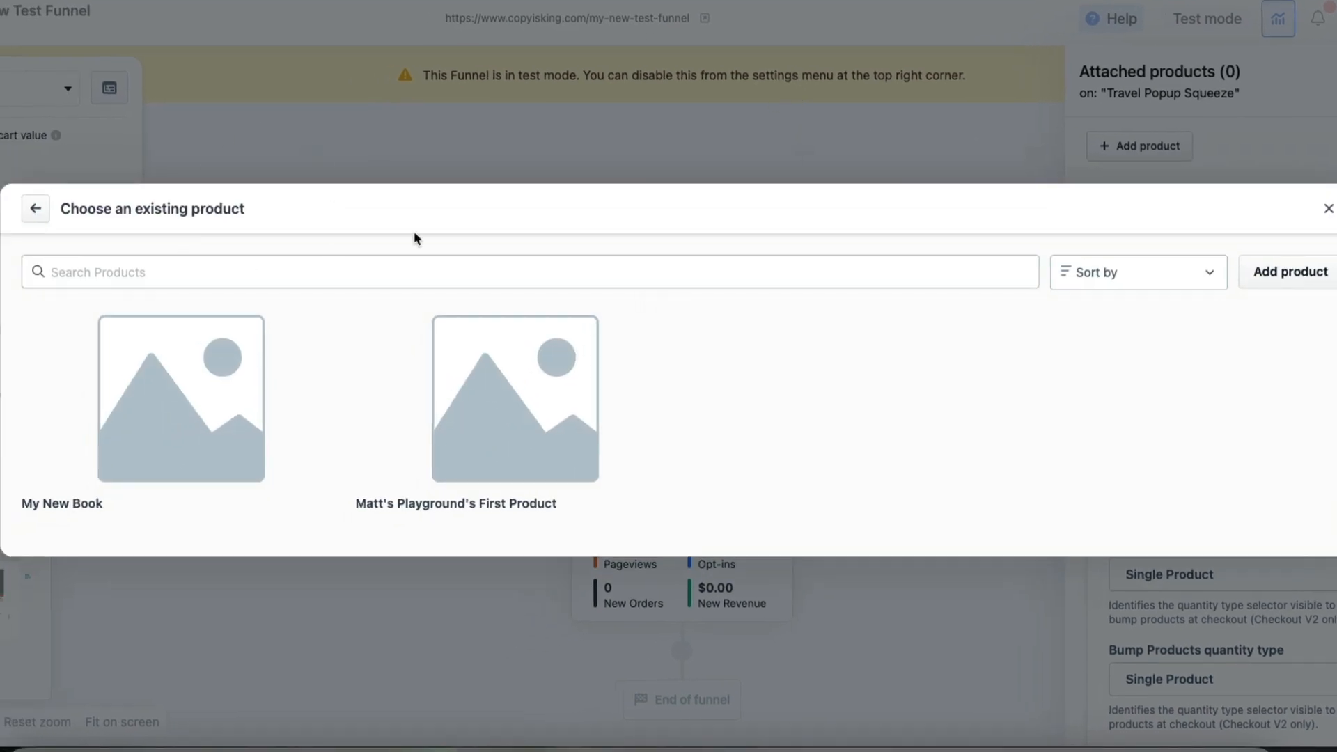
{"action": "mouse_move", "coordinate": [520, 410]}
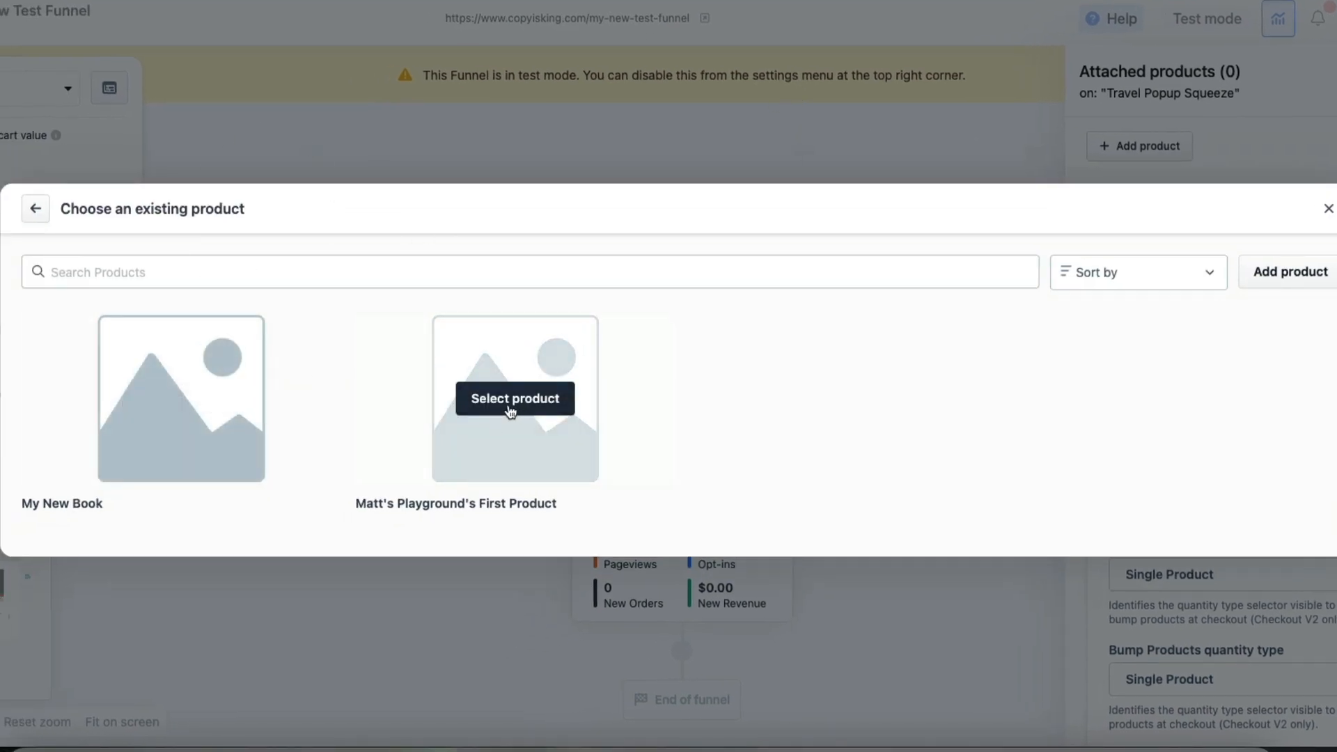
{"action": "mouse_move", "coordinate": [186, 441]}
{"action": "left_click", "coordinate": [170, 403]}
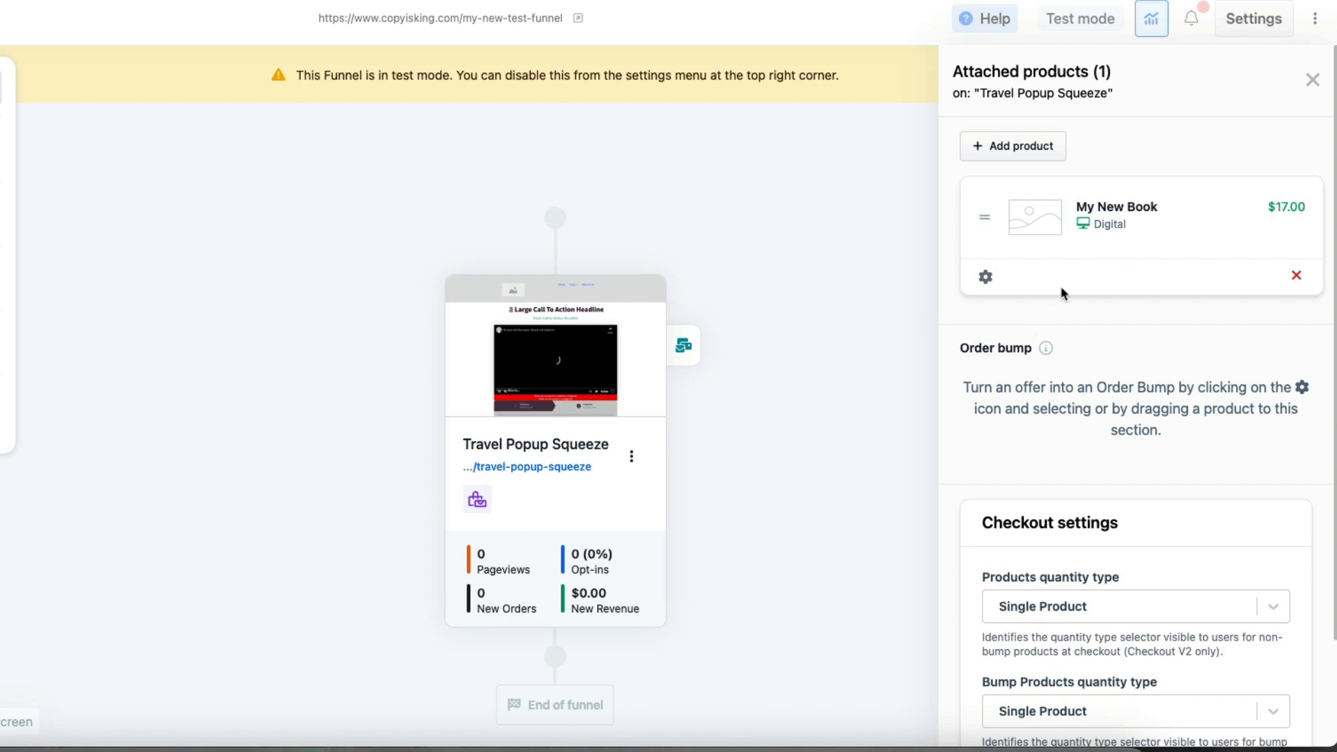
Attach the other existing product, the physical one, to the page and make My New Book the order bump
{"action": "left_click", "coordinate": [1005, 159]}
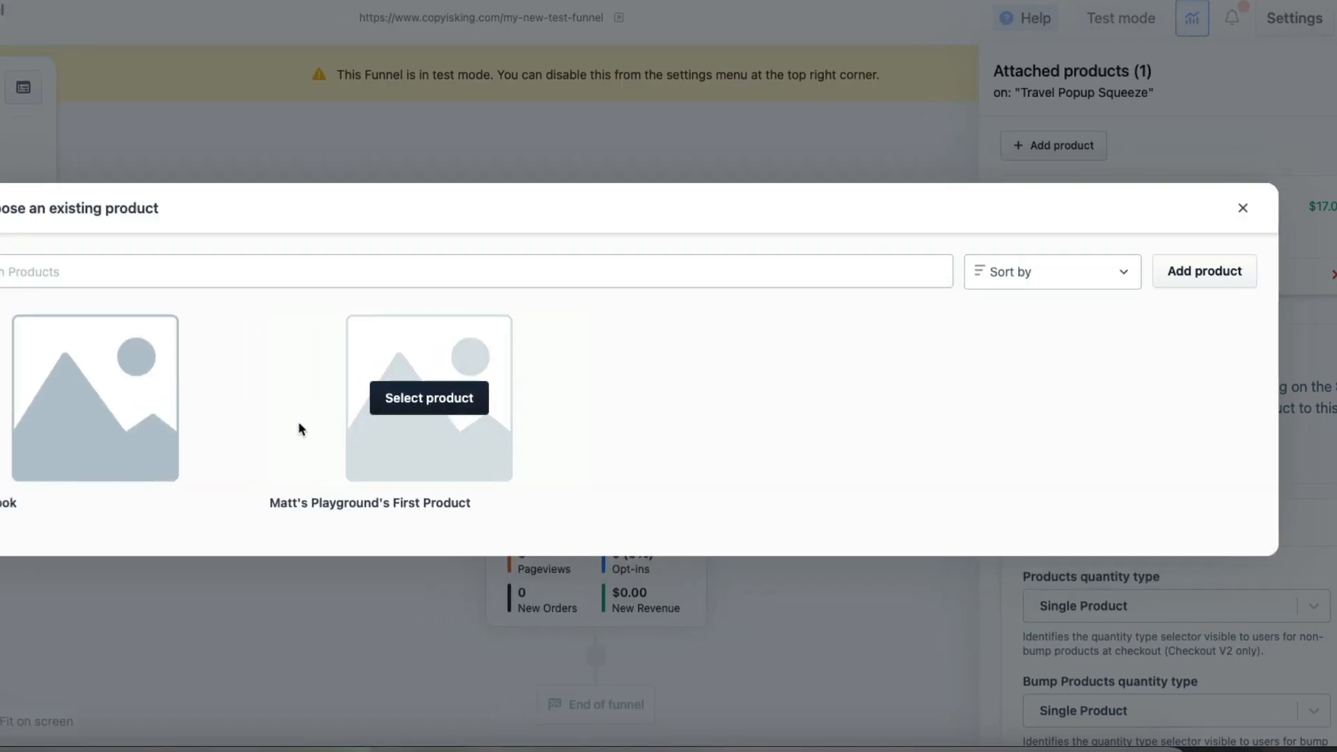
{"action": "left_click", "coordinate": [482, 400]}
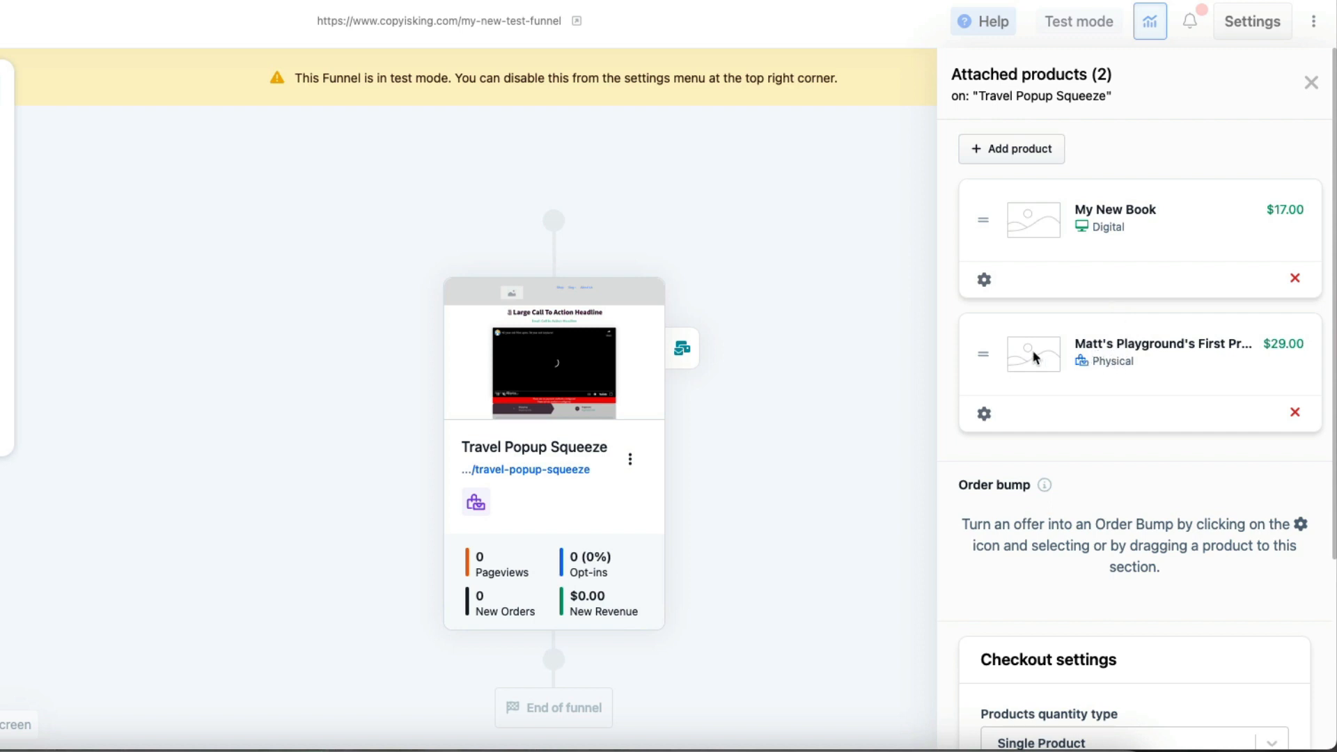
{"action": "left_click_drag", "start_coordinate": [1108, 342], "coordinate": [1109, 486]}
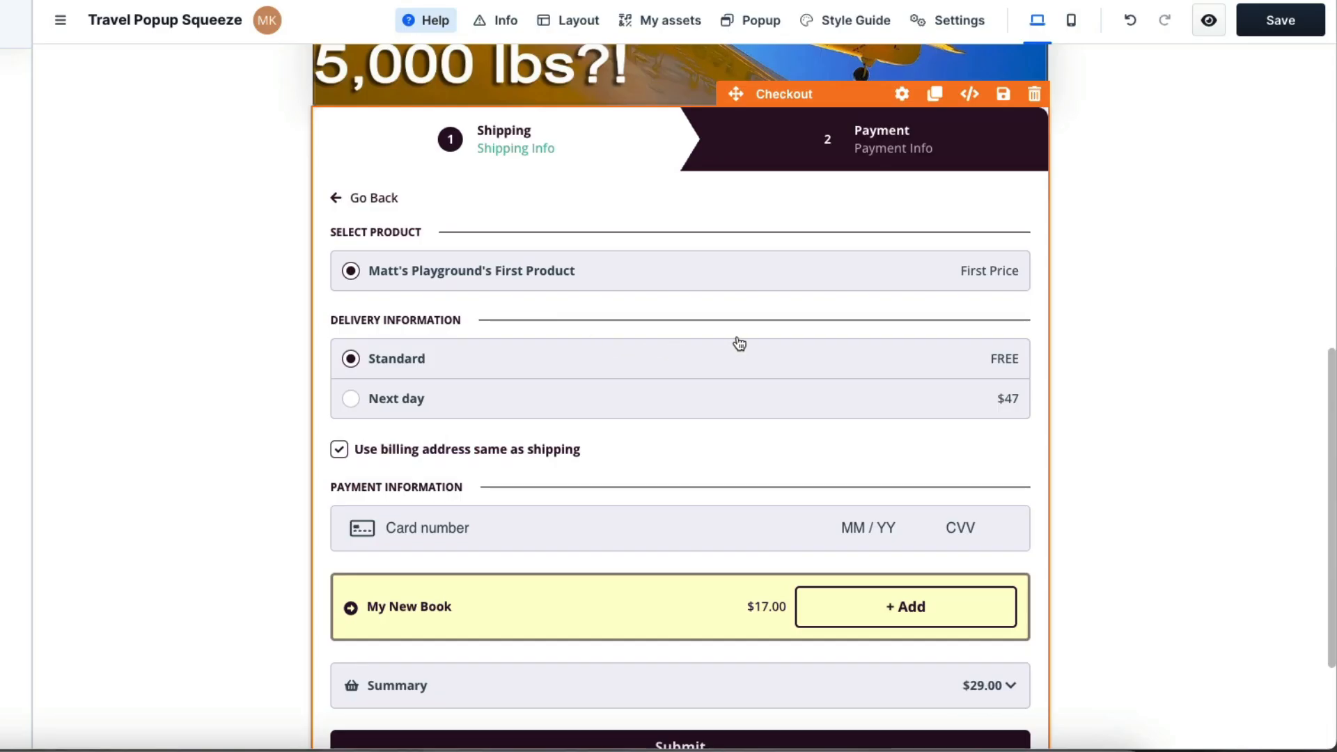
Examine the order bump styling options of the Checkout element in the page editor
{"action": "left_click", "coordinate": [826, 452]}
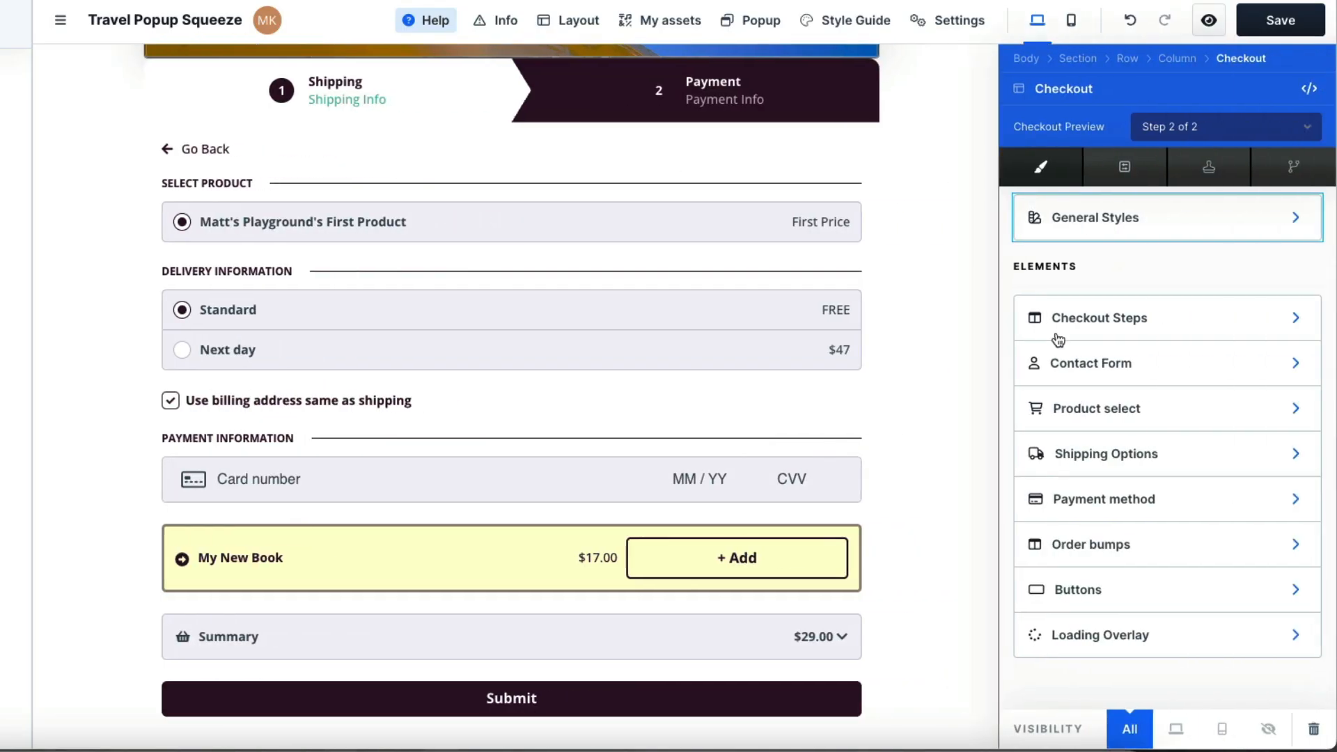
{"action": "left_click", "coordinate": [1122, 548]}
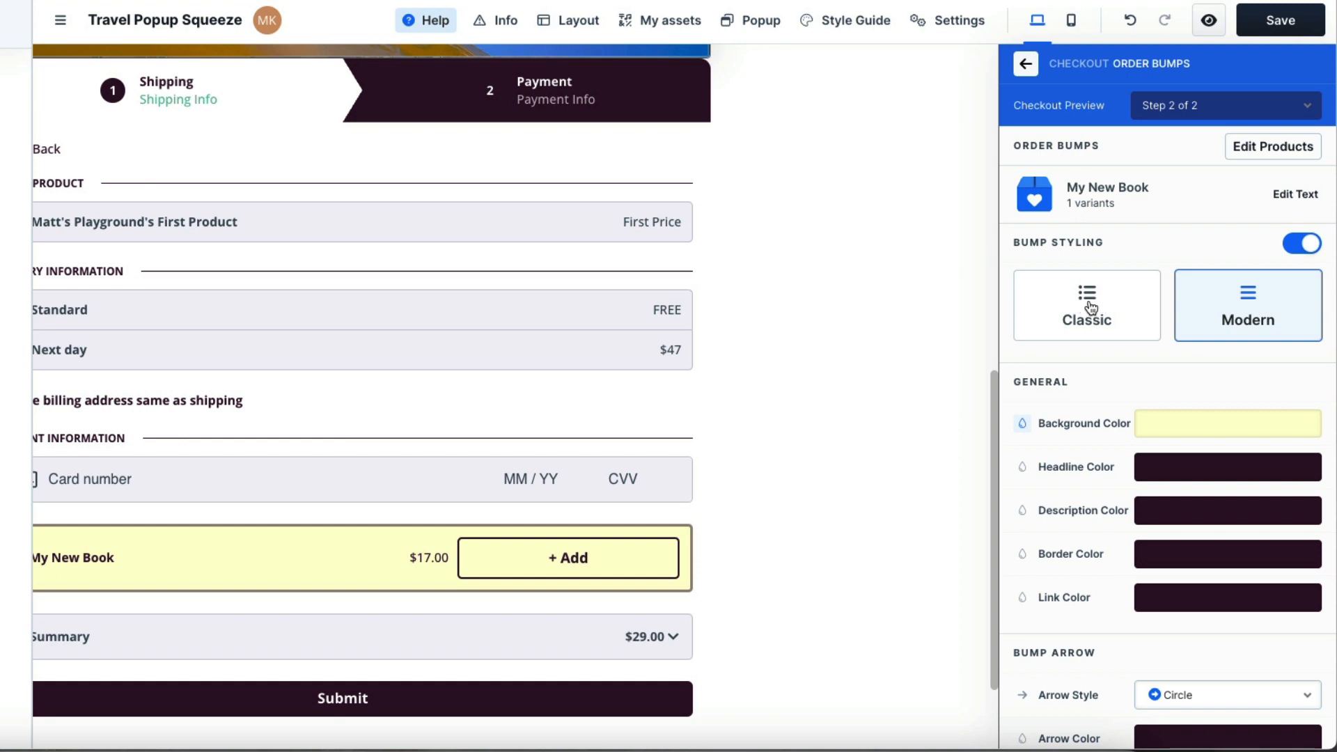
{"action": "scroll", "coordinate": [1152, 512], "scroll_direction": "down", "scroll_amount": 3}
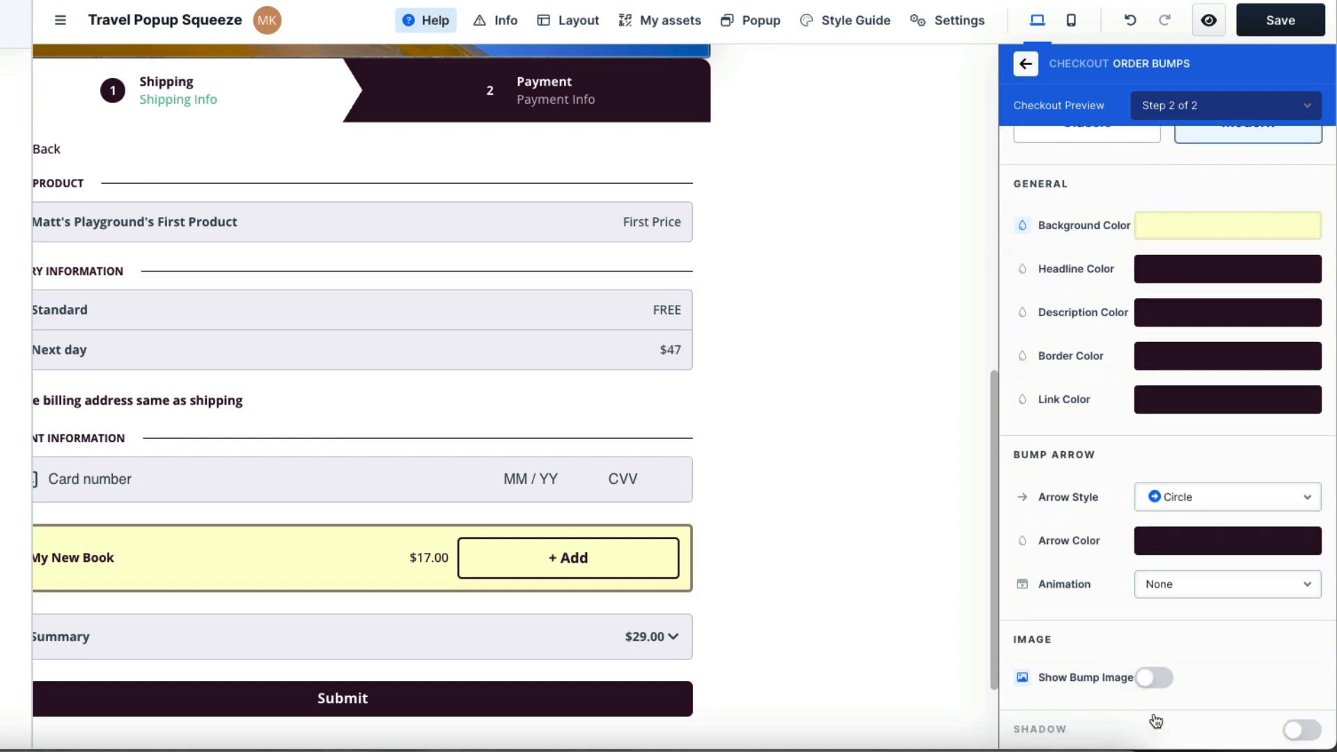
{"action": "left_click", "coordinate": [891, 385]}
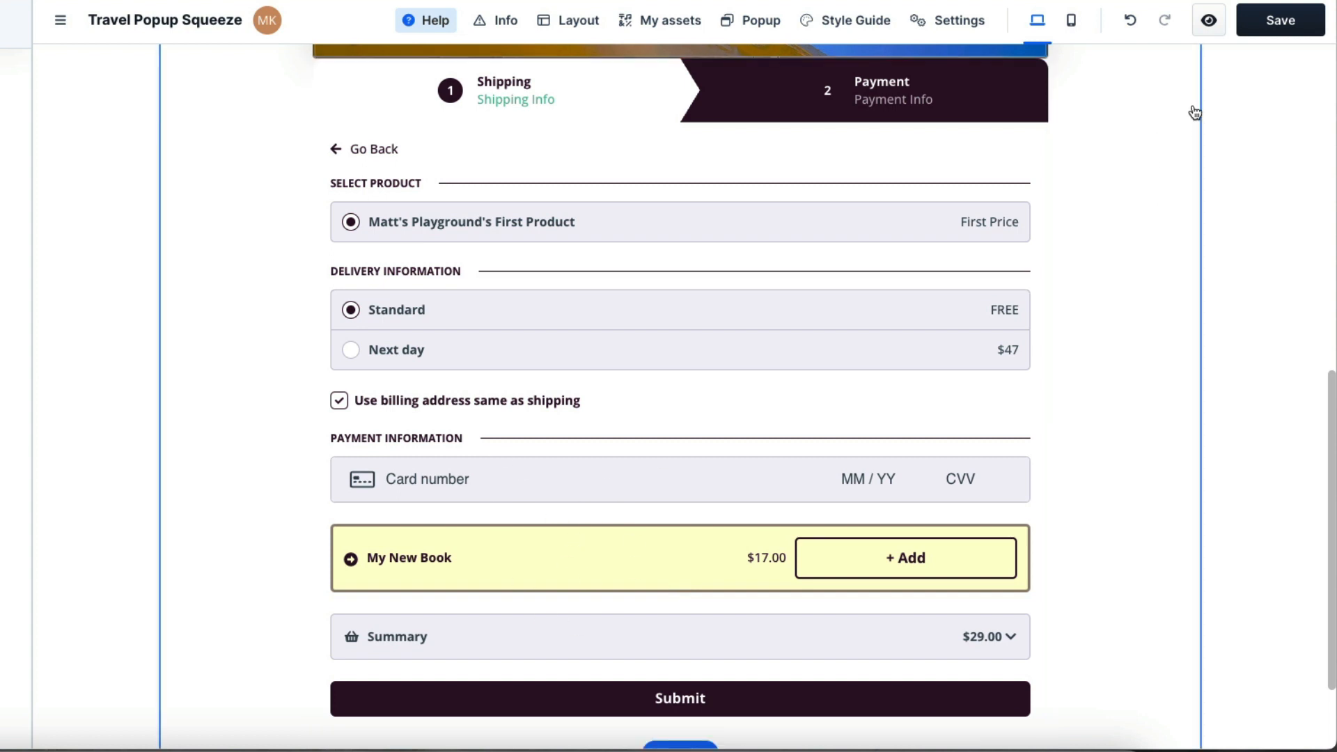
Save the Travel Popup Squeeze page and preview its checkout form
{"action": "left_click", "coordinate": [1281, 32]}
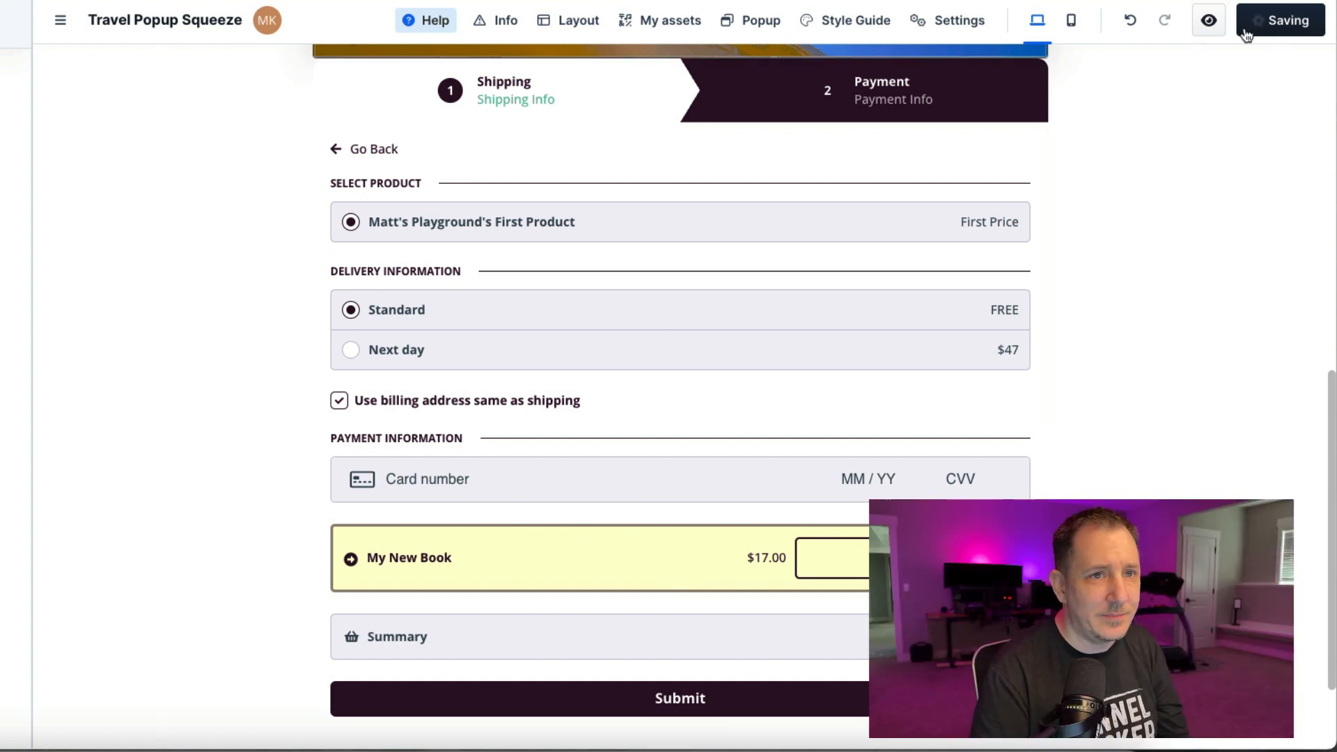
{"action": "left_click", "coordinate": [1208, 27]}
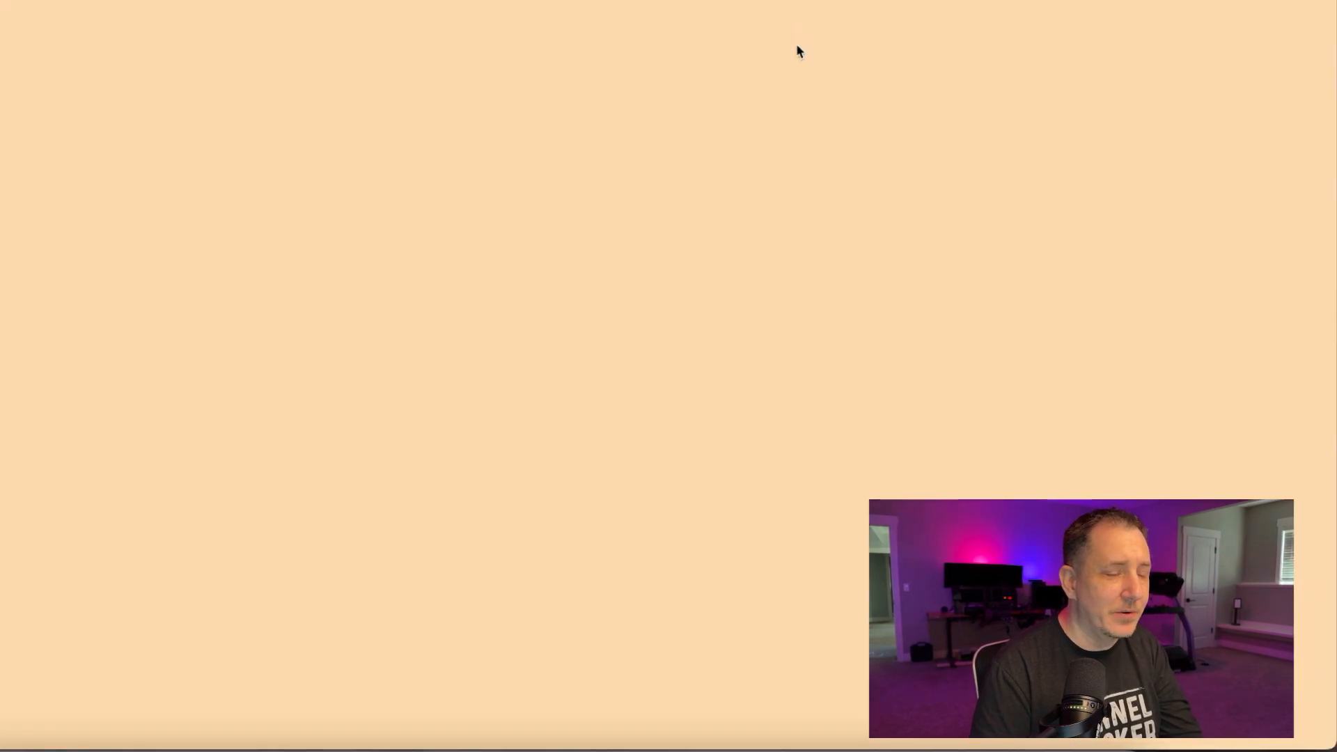
{"action": "scroll", "coordinate": [561, 546], "scroll_direction": "down", "scroll_amount": 10}
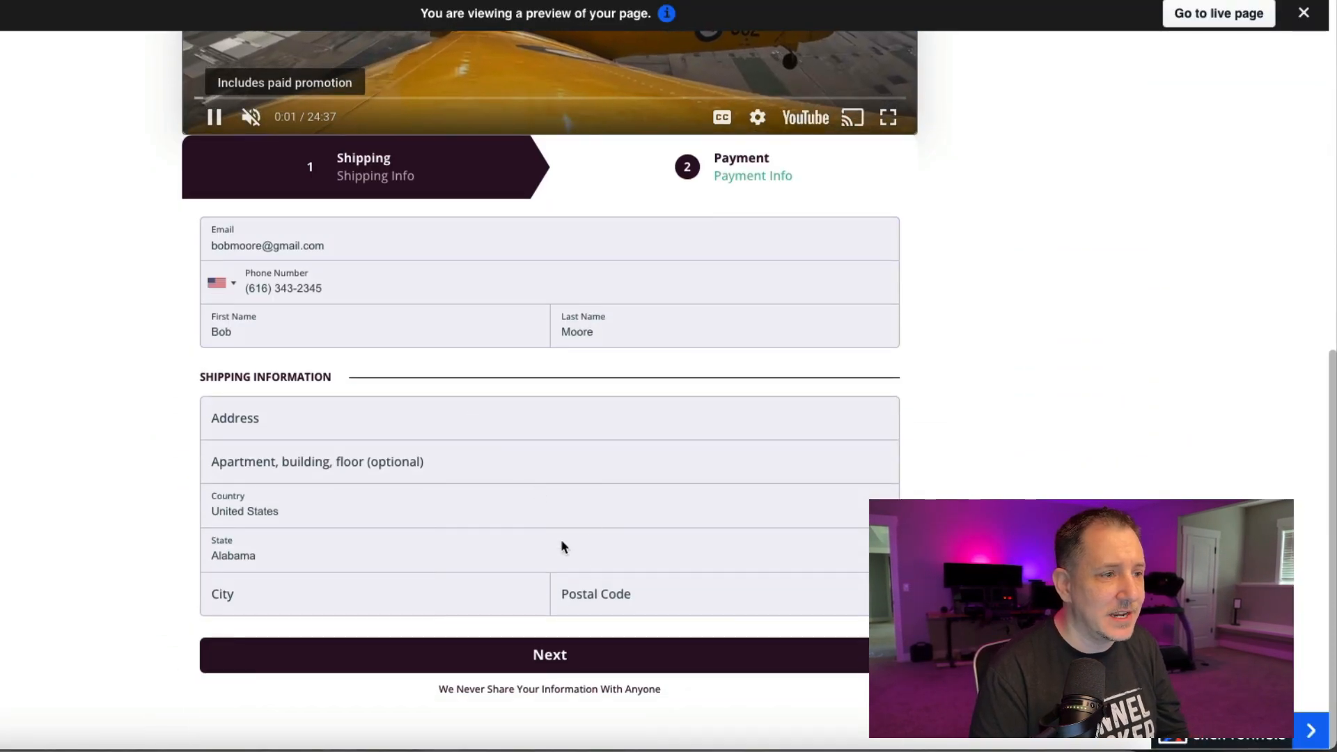
Go to the payment step of the previewed checkout and add the My New Book order bump to the order
{"action": "left_click", "coordinate": [760, 169]}
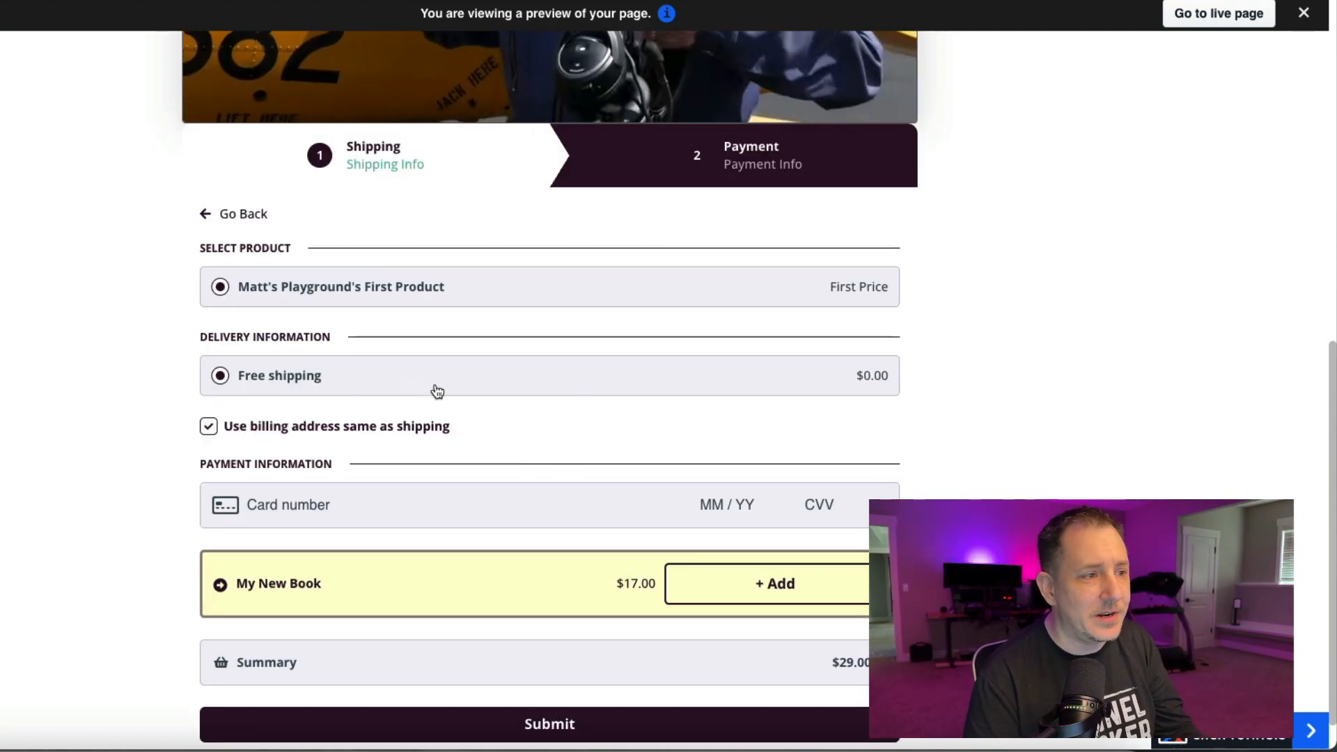
{"action": "scroll", "coordinate": [605, 450], "scroll_direction": "down", "scroll_amount": 1}
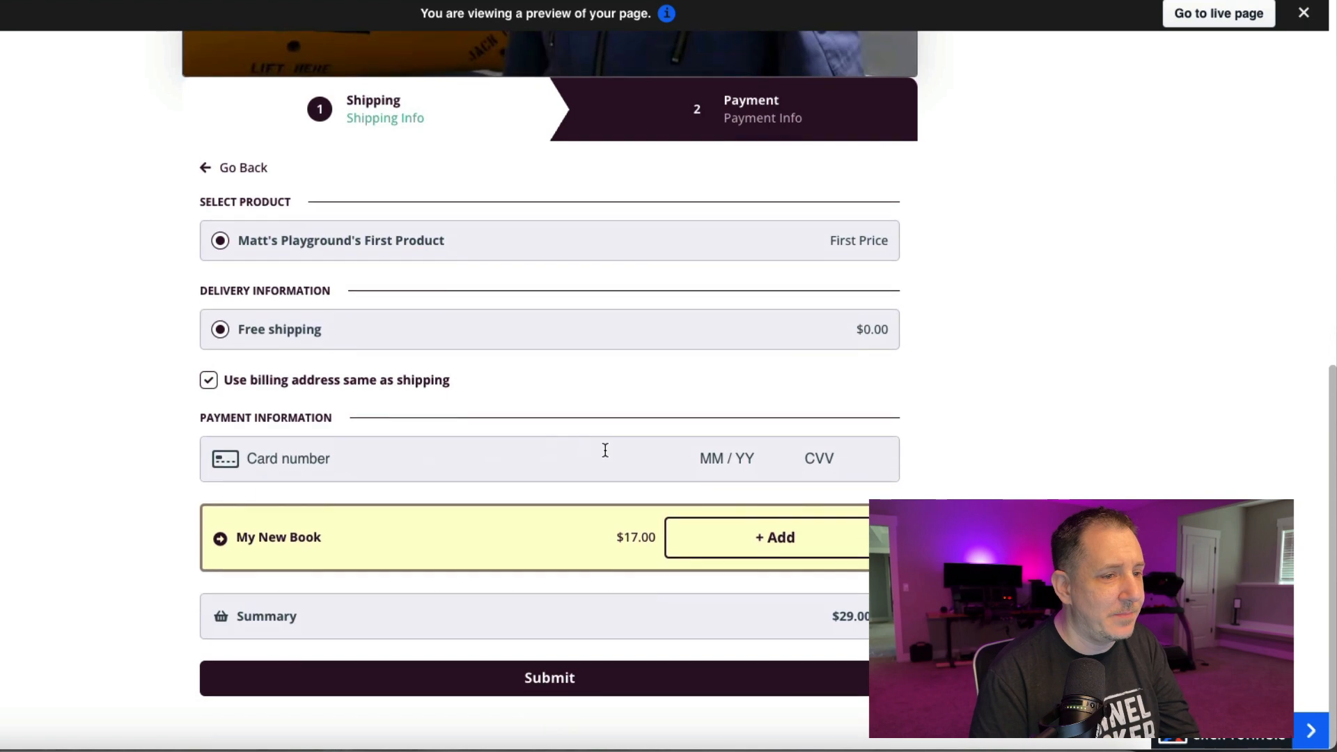
{"action": "left_click", "coordinate": [784, 540]}
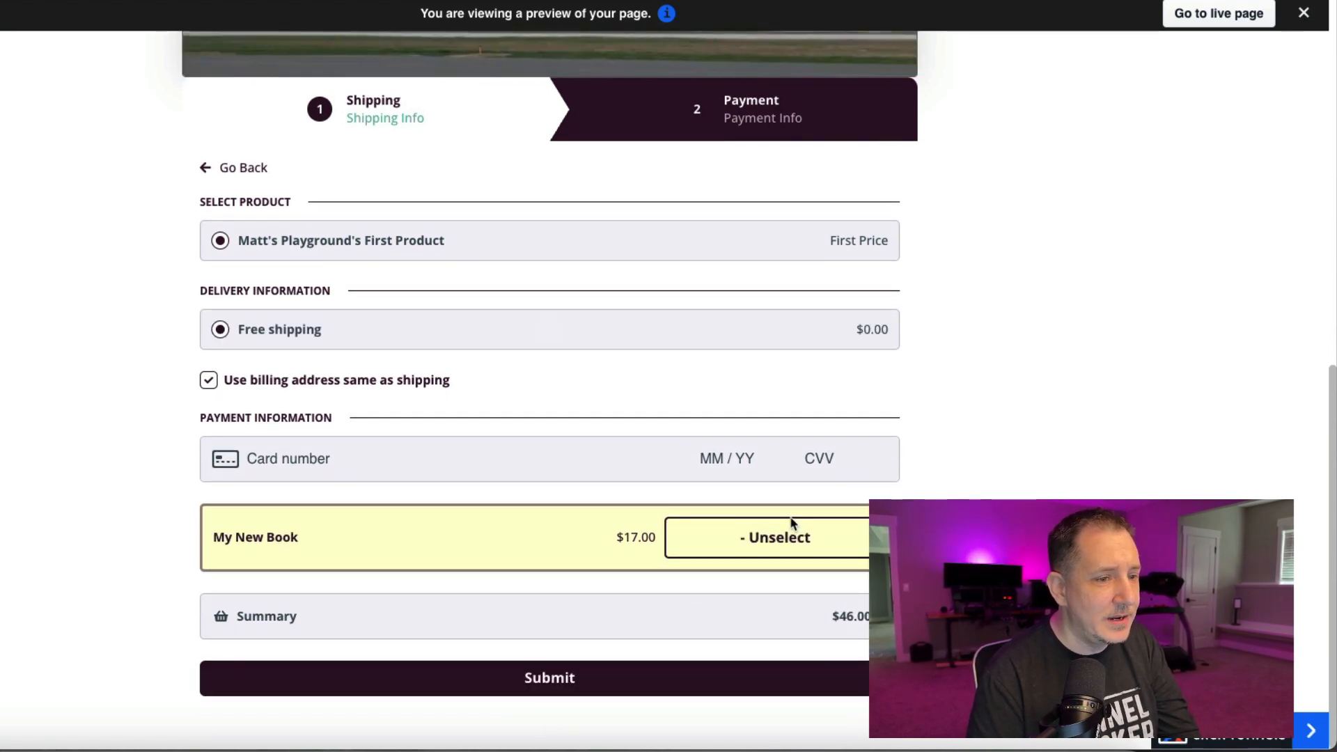